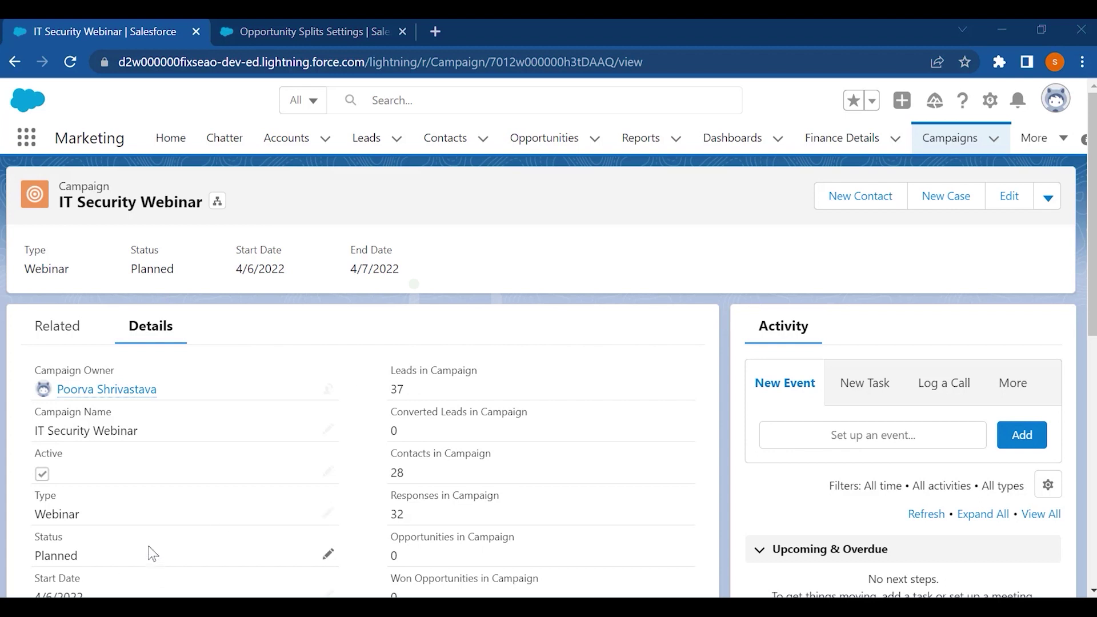
Step: Highlight the campaign's Start Date value
{"action": "scroll", "coordinate": [142, 547], "scroll_direction": "down", "scroll_amount": 2}
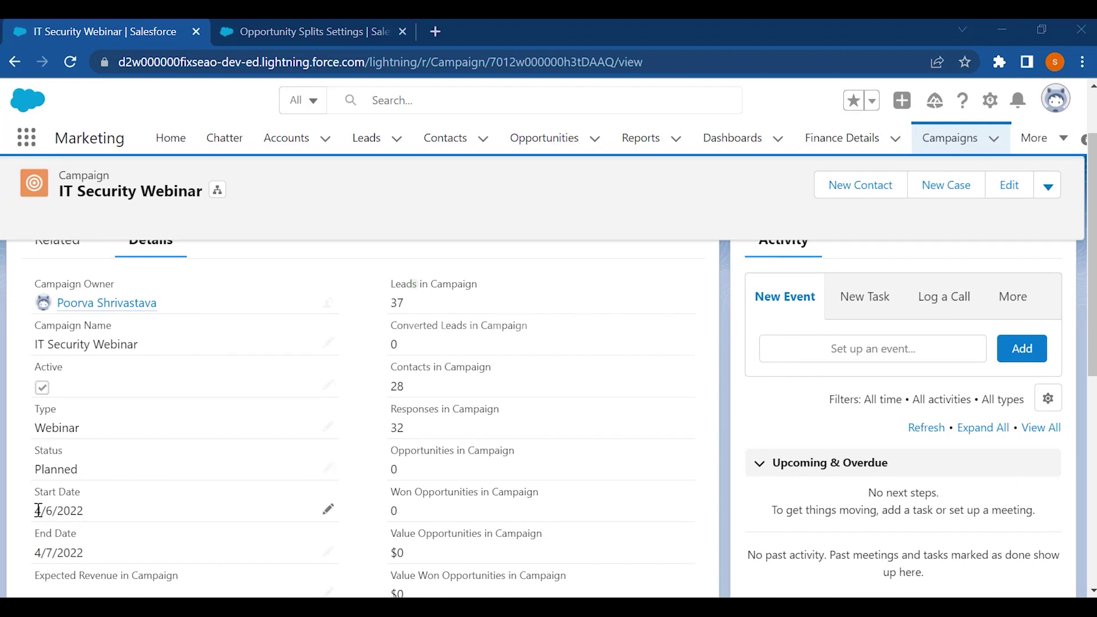
{"action": "left_click_drag", "start_coordinate": [38, 510], "coordinate": [70, 512]}
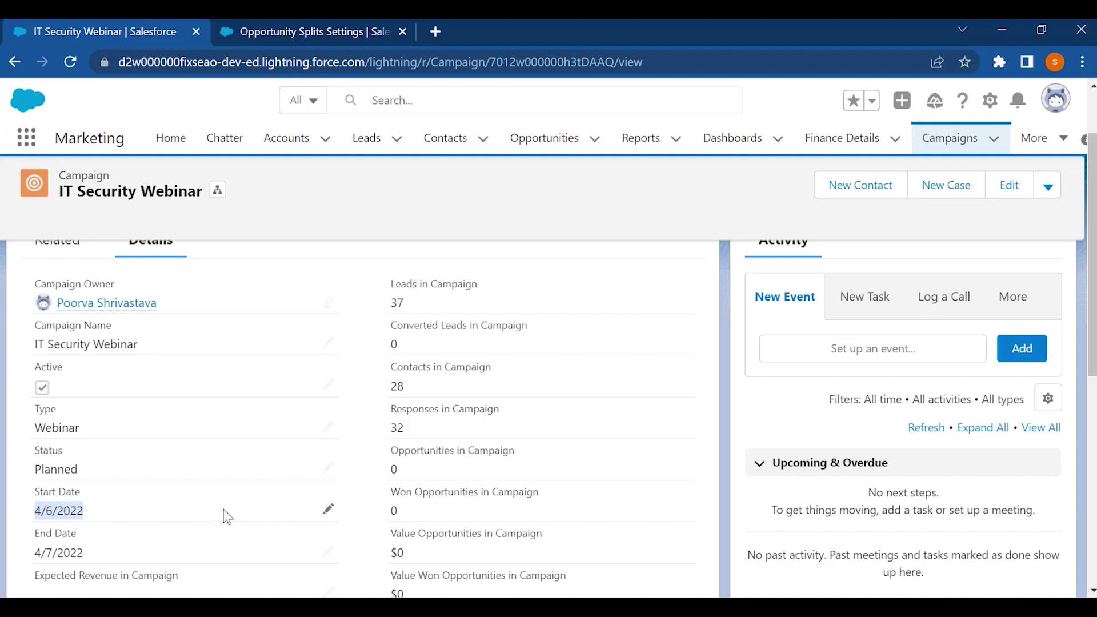
{"action": "scroll", "coordinate": [248, 461], "scroll_direction": "up", "scroll_amount": 2}
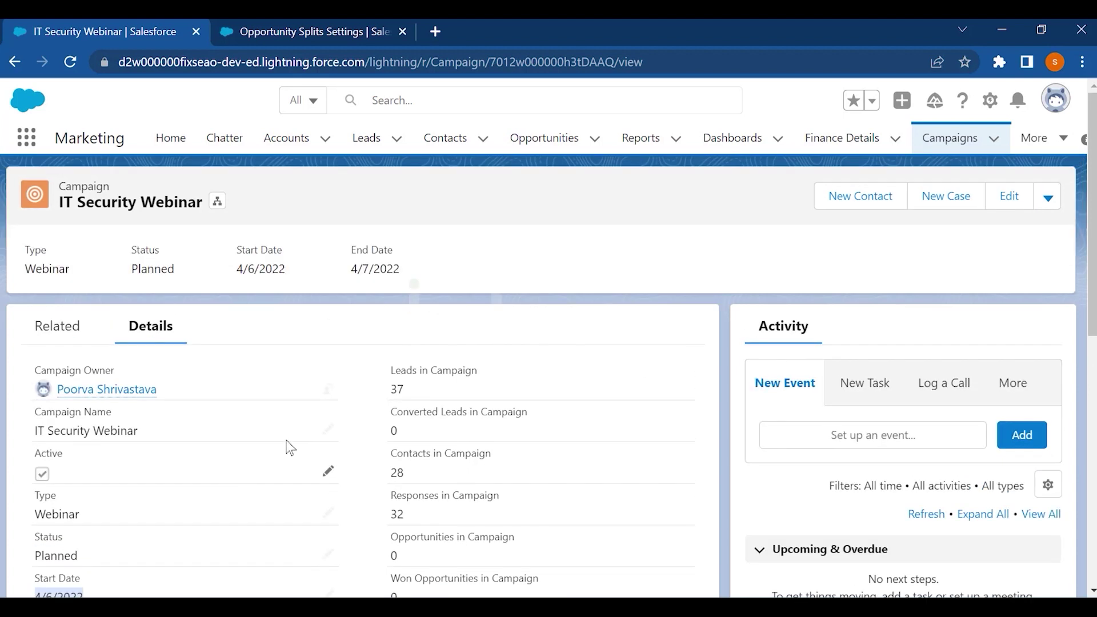
Step: Open the TCS account record and launch Setup in a new tab
{"action": "left_click", "coordinate": [287, 148]}
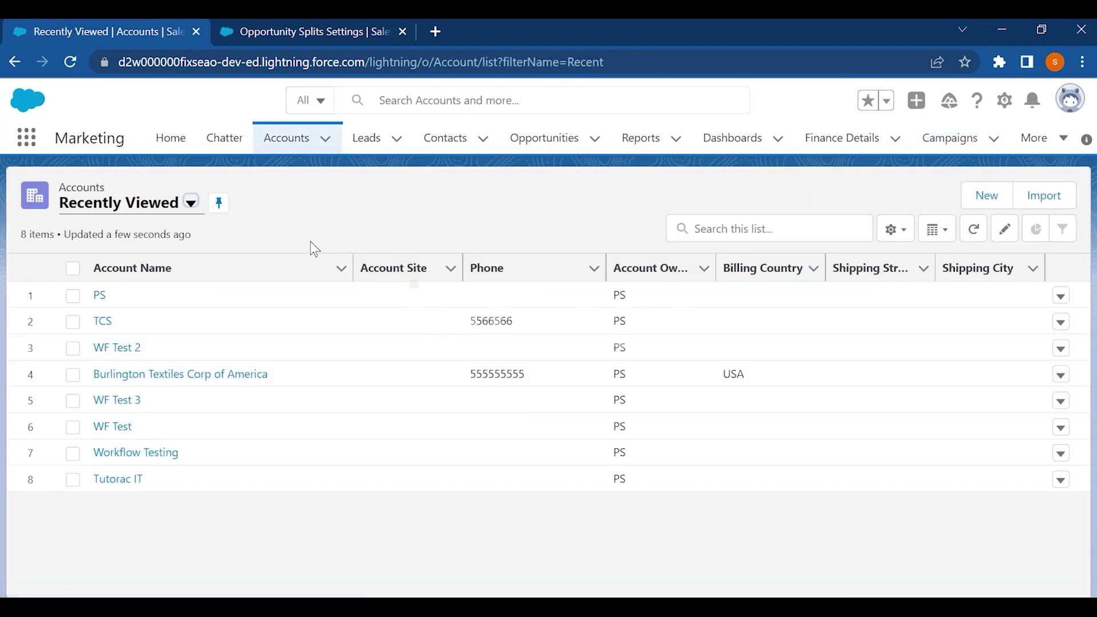
{"action": "left_click", "coordinate": [103, 321]}
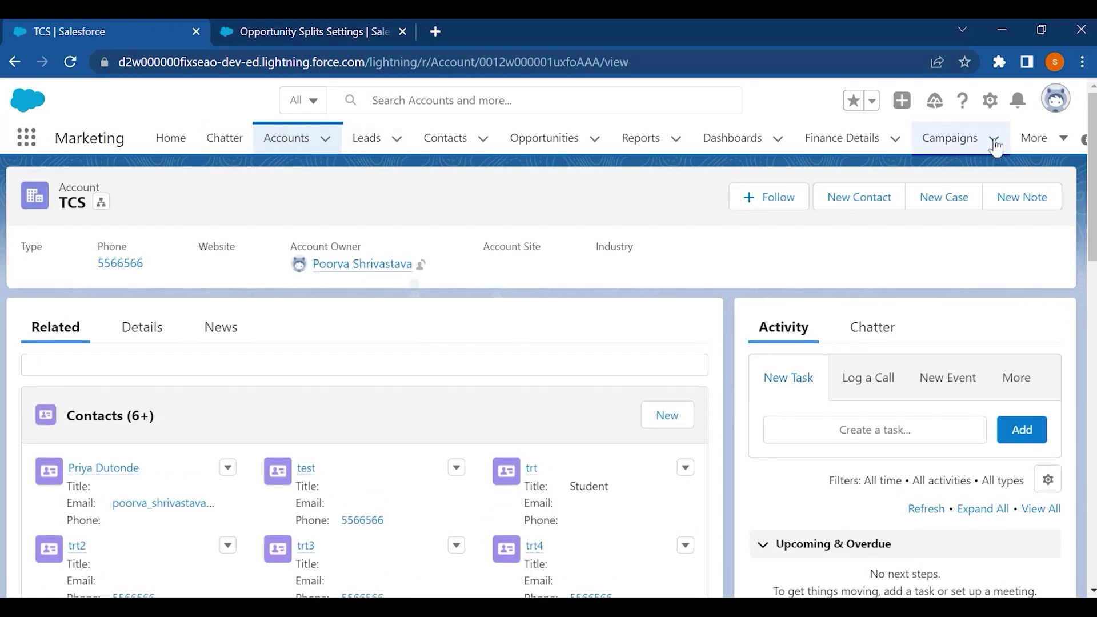
{"action": "left_click", "coordinate": [991, 102]}
{"action": "left_click", "coordinate": [952, 153]}
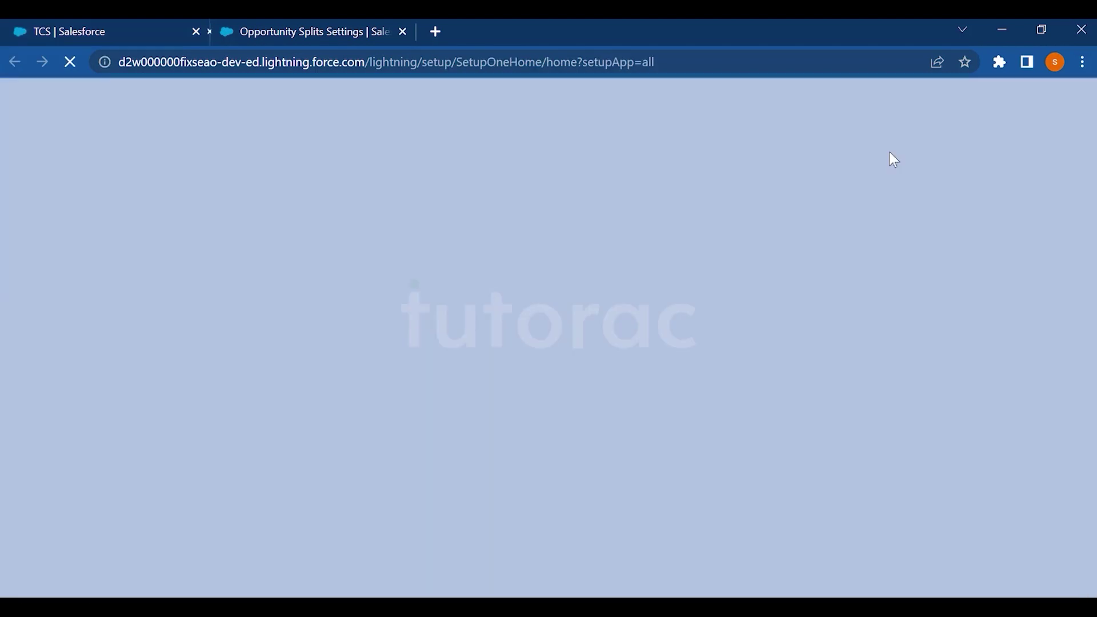
Step: In Object Manager, go to Account Fields & Relationships and its Set History Tracking page
{"action": "left_click", "coordinate": [610, 31]}
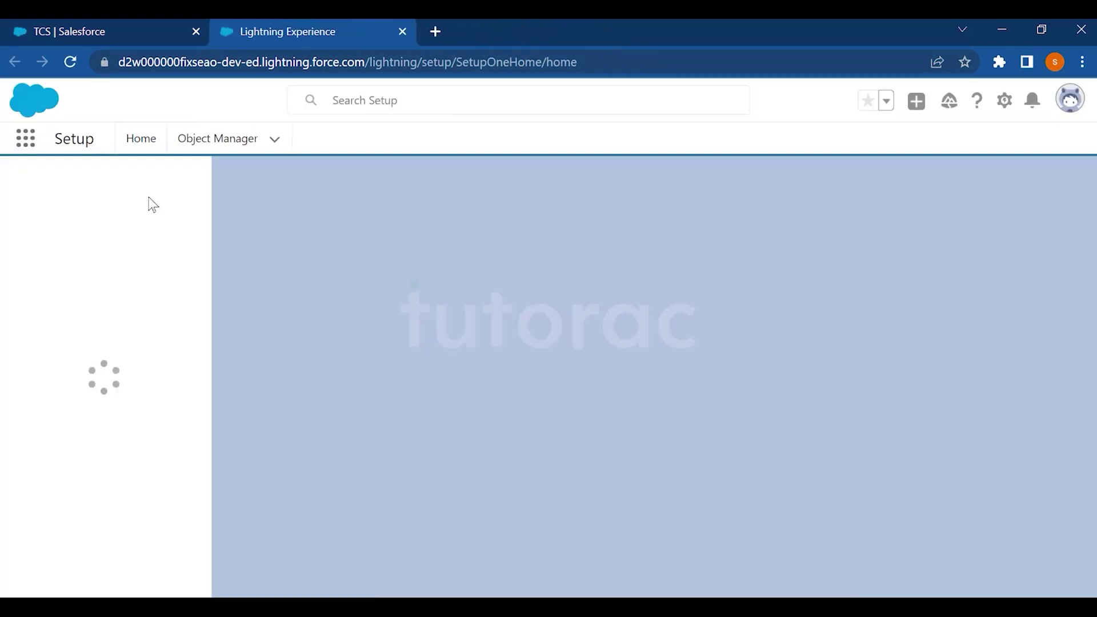
{"action": "left_click", "coordinate": [209, 150]}
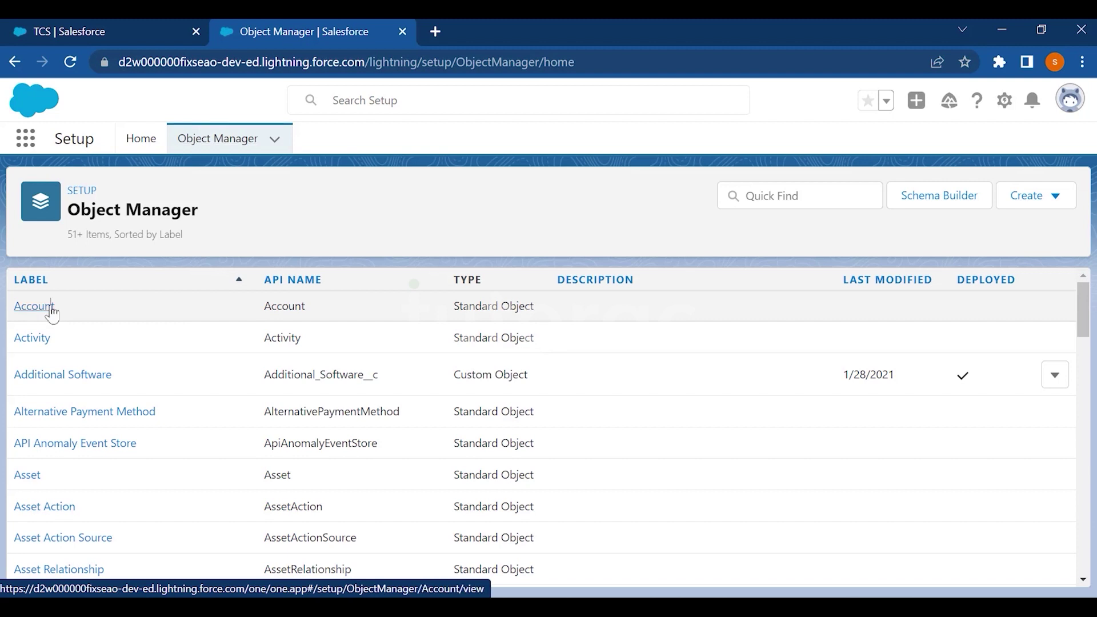
{"action": "left_click", "coordinate": [51, 309]}
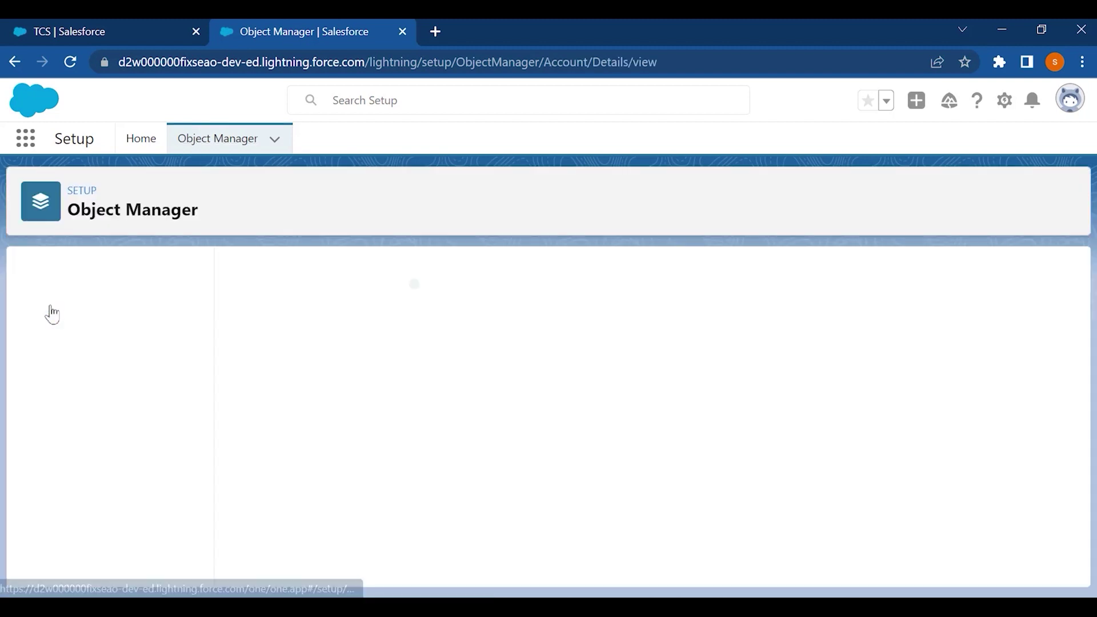
{"action": "left_click", "coordinate": [100, 319]}
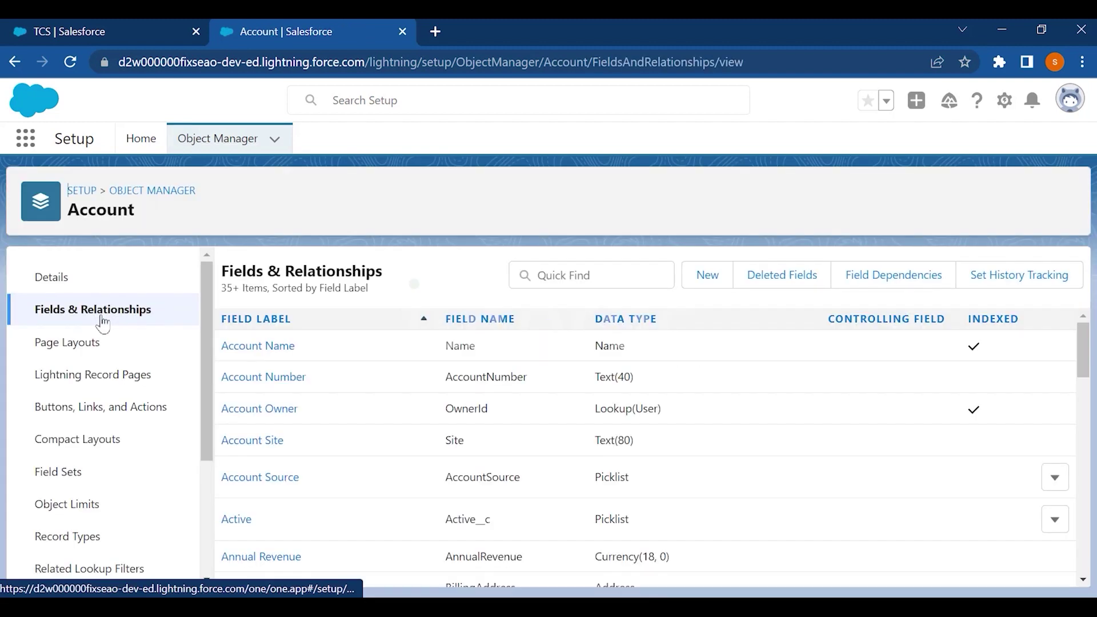
{"action": "left_click", "coordinate": [1009, 279]}
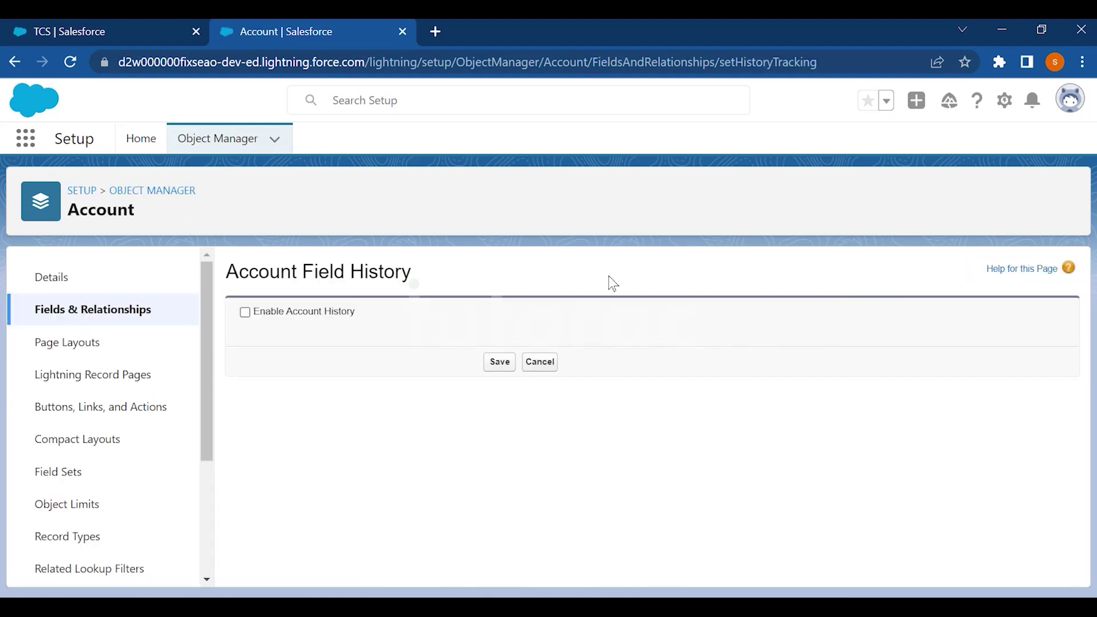
Step: Enable Account History, track Account Name, Employees, Active and Account Site, and save
{"action": "left_click", "coordinate": [246, 312]}
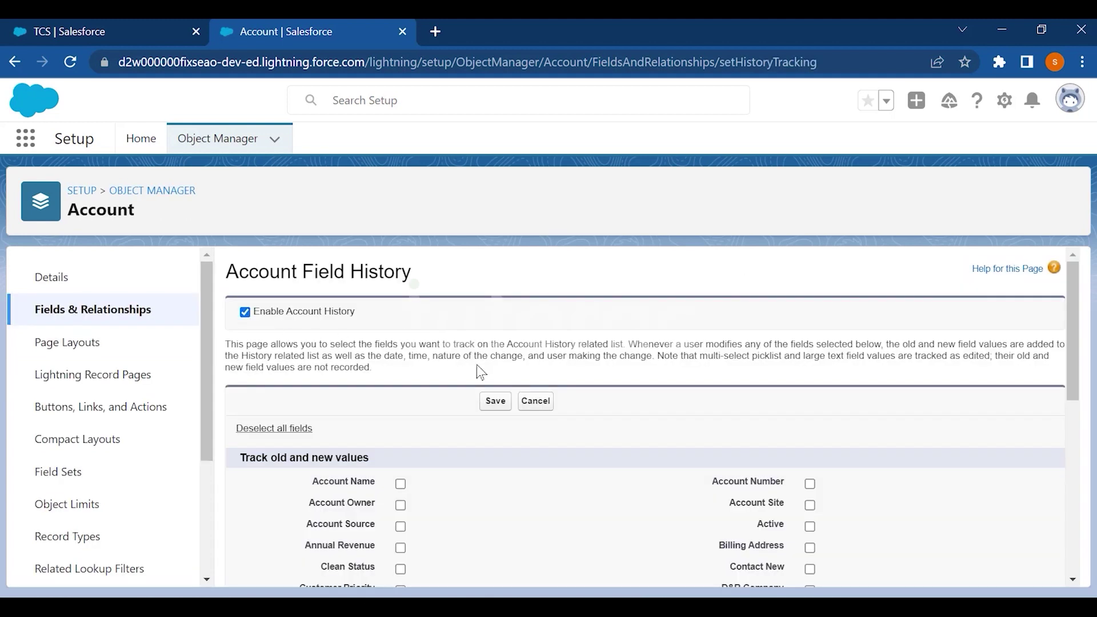
{"action": "scroll", "coordinate": [406, 345], "scroll_direction": "down", "scroll_amount": 6}
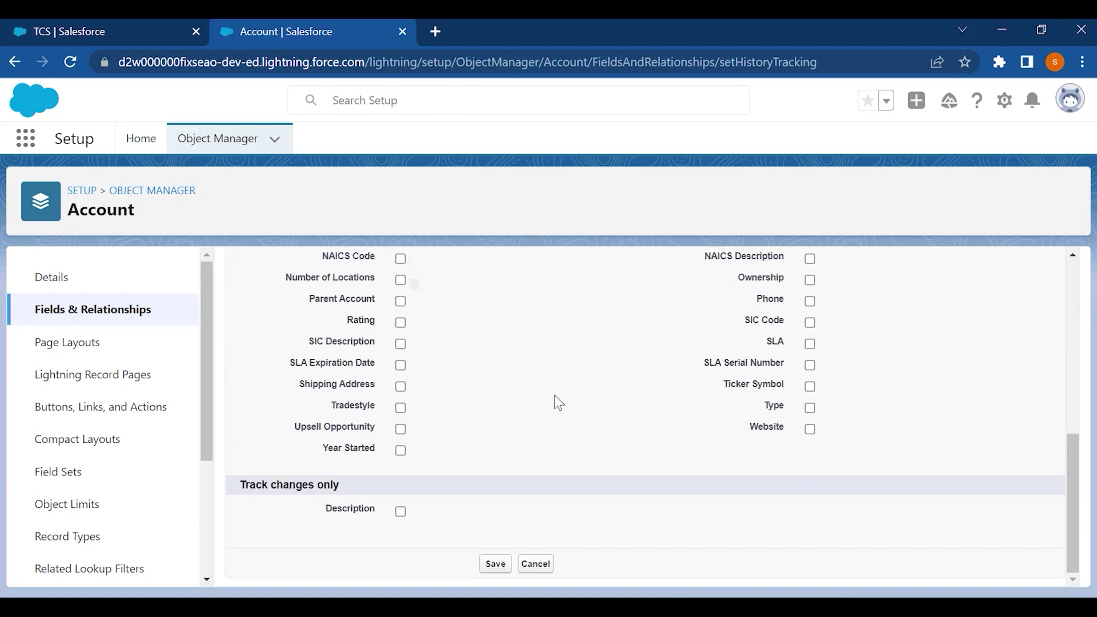
{"action": "scroll", "coordinate": [554, 395], "scroll_direction": "up", "scroll_amount": 4}
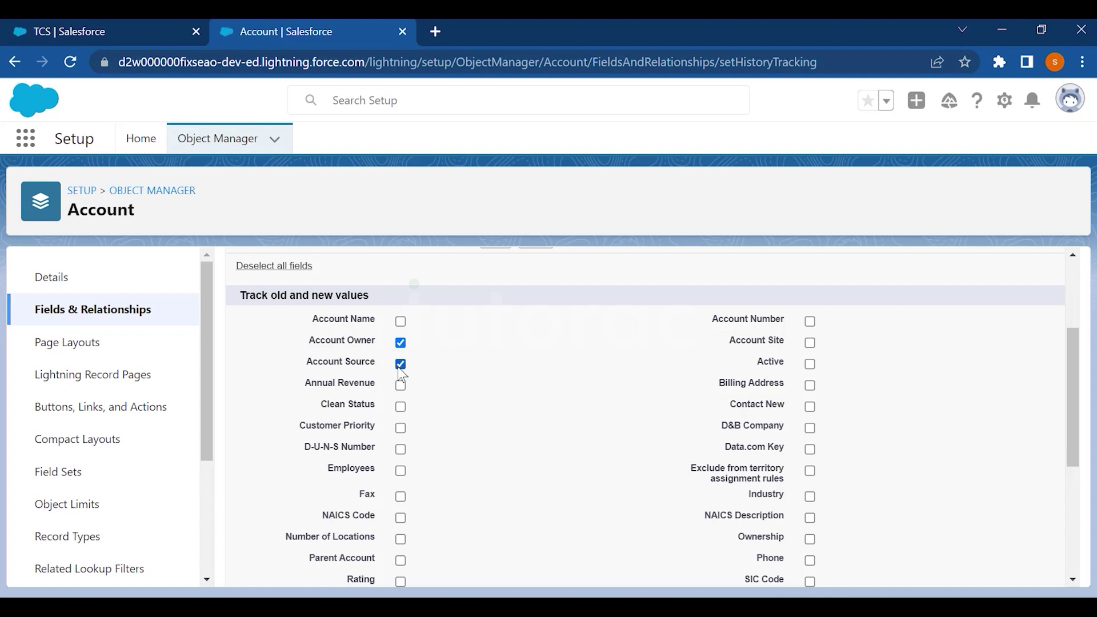
{"action": "left_click", "coordinate": [401, 321]}
{"action": "scroll", "coordinate": [490, 441], "scroll_direction": "down", "scroll_amount": 2}
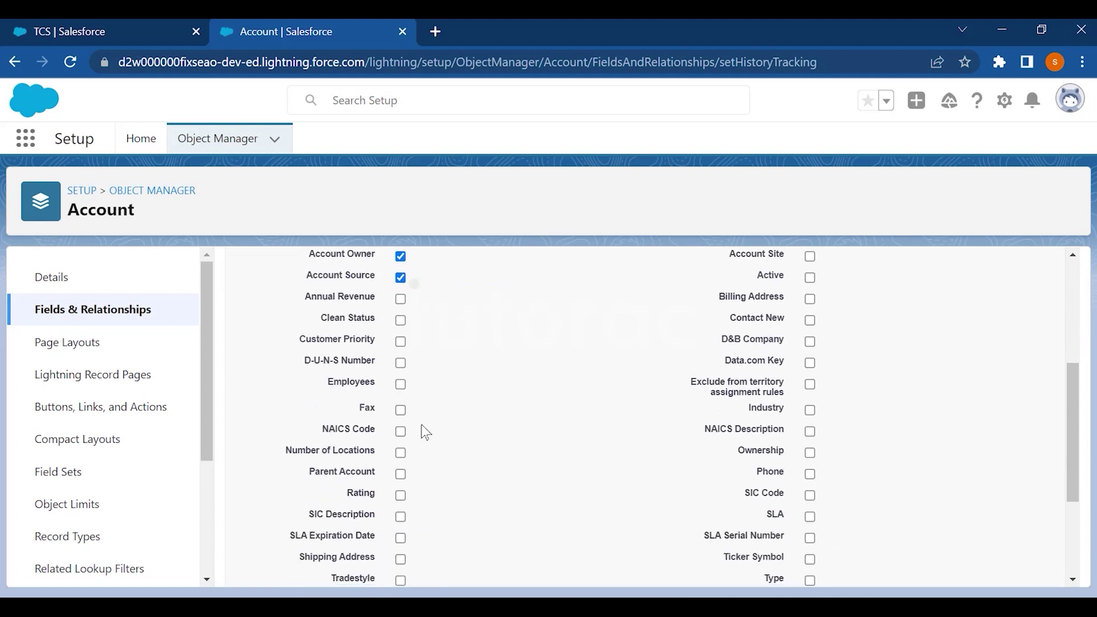
{"action": "left_click", "coordinate": [400, 385]}
{"action": "scroll", "coordinate": [804, 389], "scroll_direction": "up", "scroll_amount": 3}
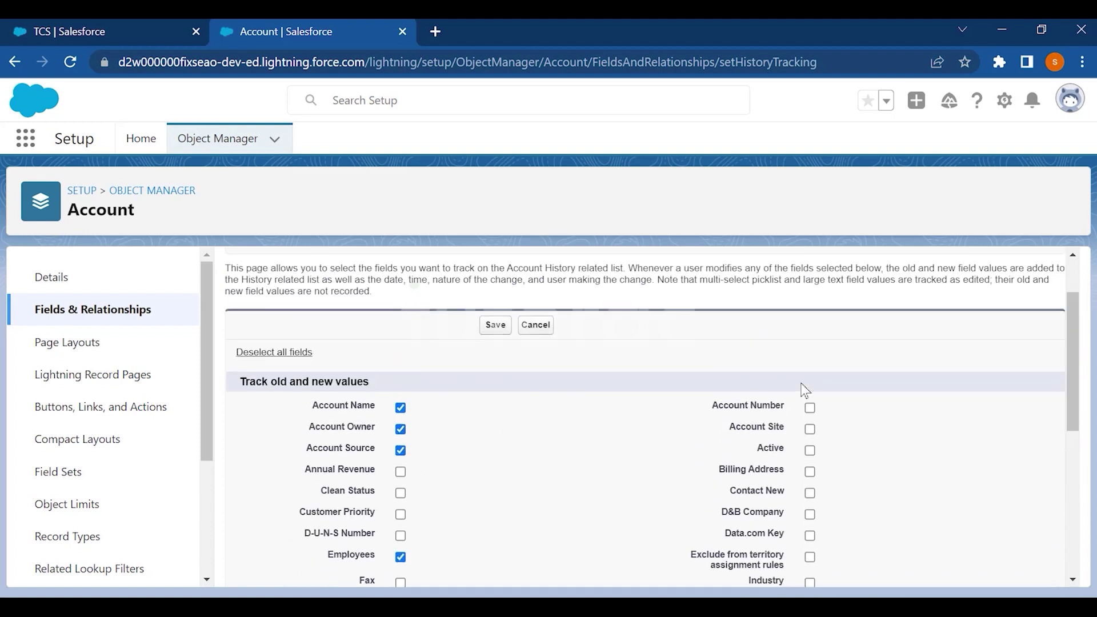
{"action": "left_click", "coordinate": [810, 451]}
{"action": "left_click", "coordinate": [810, 429]}
{"action": "left_click", "coordinate": [493, 332]}
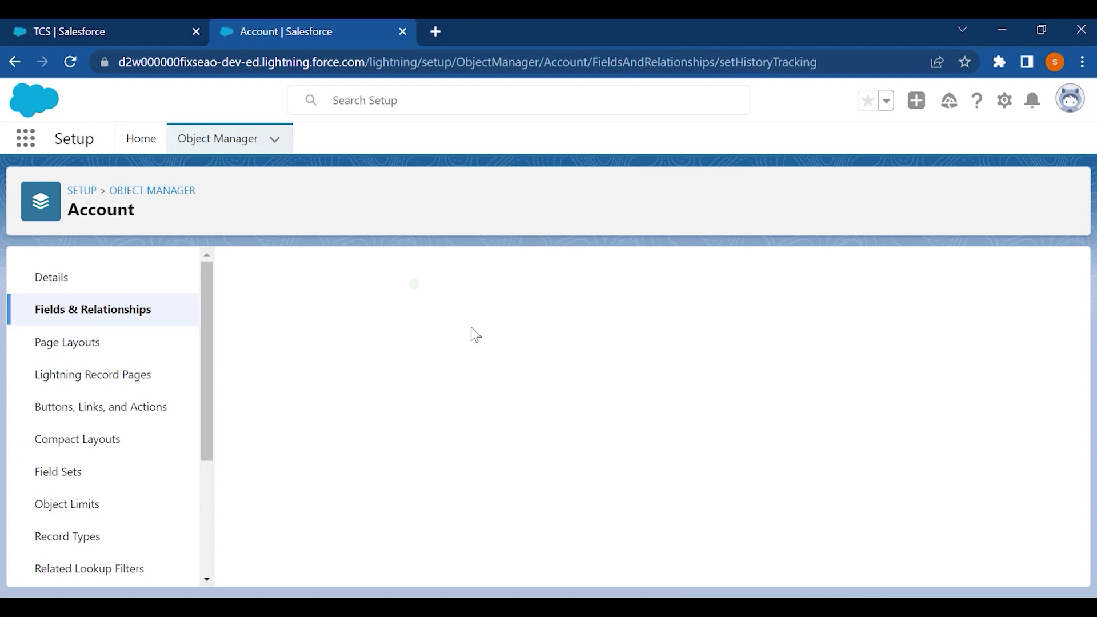
Step: Rename the TCS account to Wipro in its details and save
{"action": "left_click", "coordinate": [105, 21]}
{"action": "left_click", "coordinate": [140, 326]}
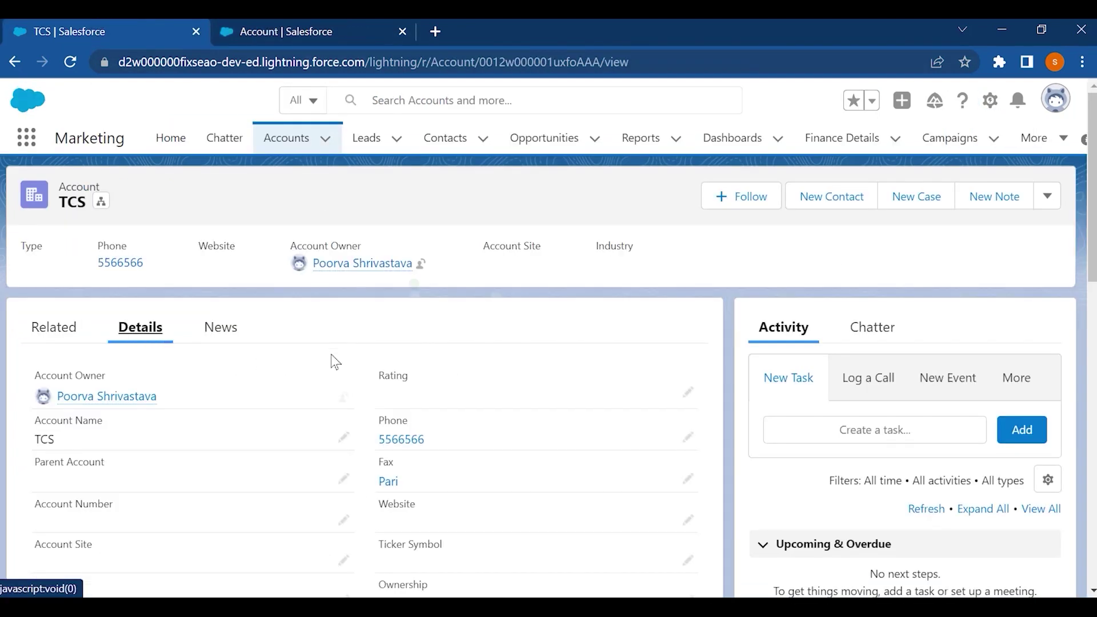
{"action": "left_click", "coordinate": [344, 440]}
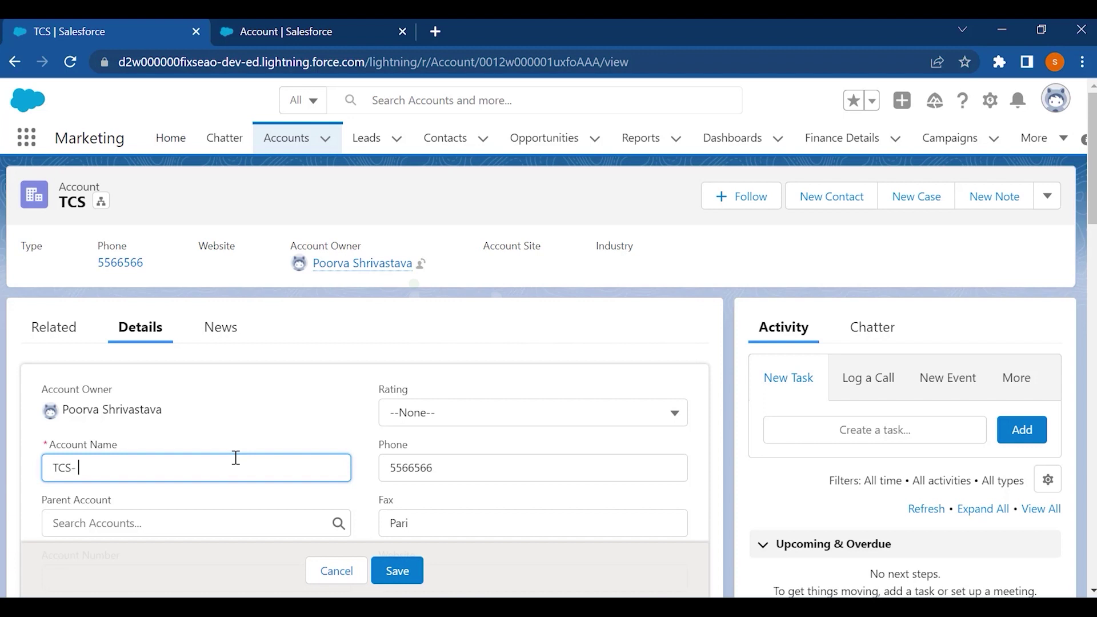
{"action": "key", "text": "BackSpace"}
{"action": "key", "text": "BackSpace"}
{"action": "key", "text": "BackSpace"}
{"action": "key", "text": "BackSpace"}
{"action": "left_click", "coordinate": [397, 571]}
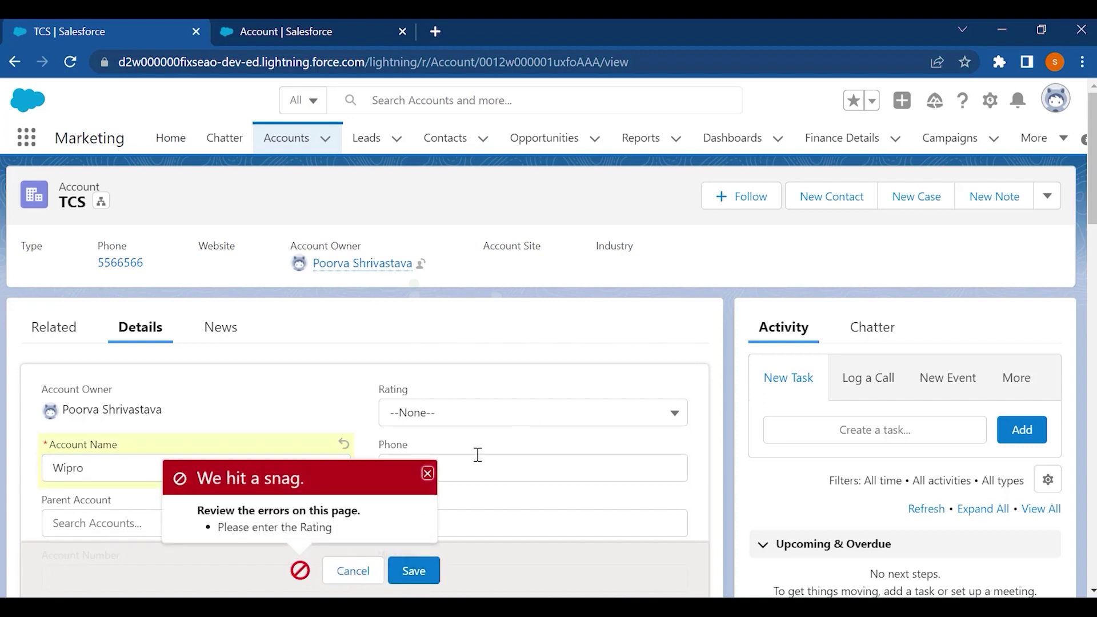
Step: Set the account's Rating to Hot and save
{"action": "left_click", "coordinate": [456, 411]}
{"action": "left_click", "coordinate": [463, 469]}
{"action": "left_click", "coordinate": [413, 571]}
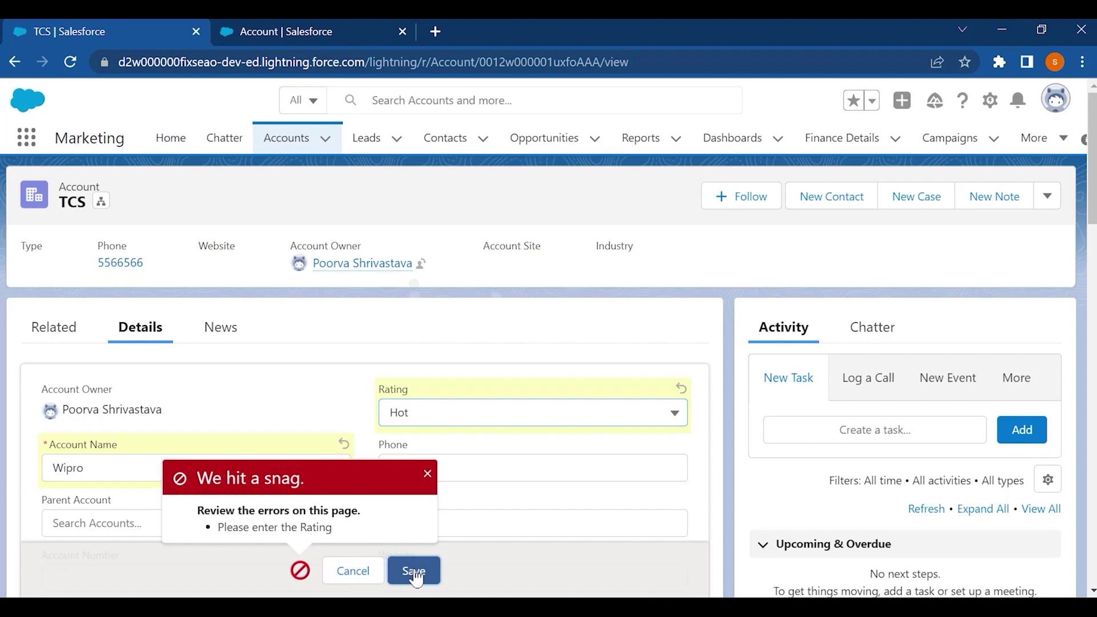
Step: Look through the Wipro account's related lists
{"action": "left_click", "coordinate": [68, 338]}
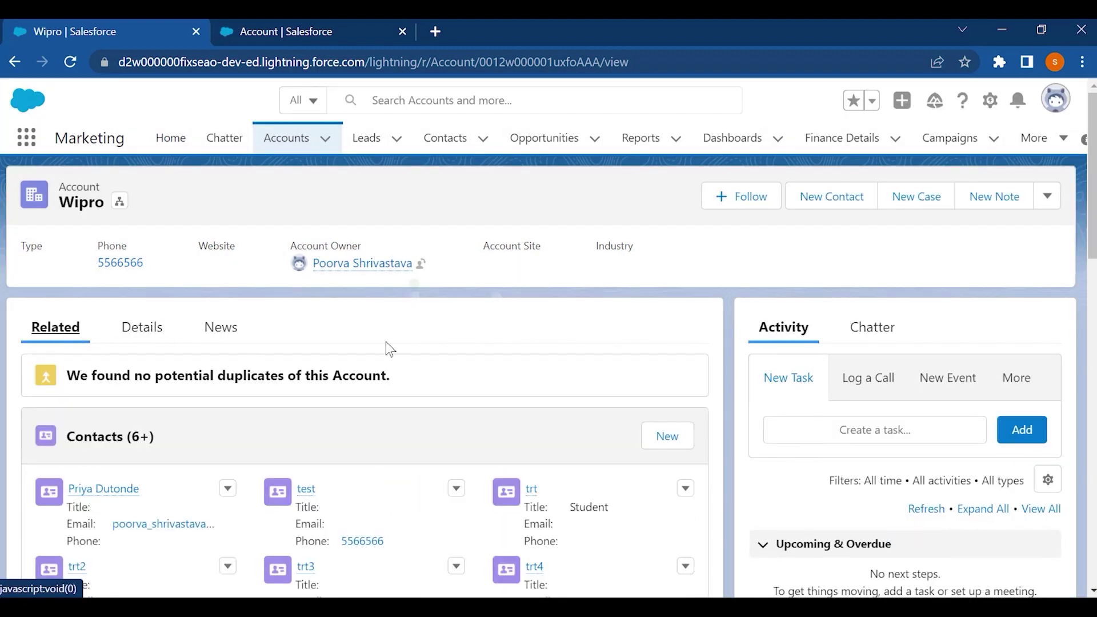
{"action": "scroll", "coordinate": [386, 342], "scroll_direction": "down", "scroll_amount": 5}
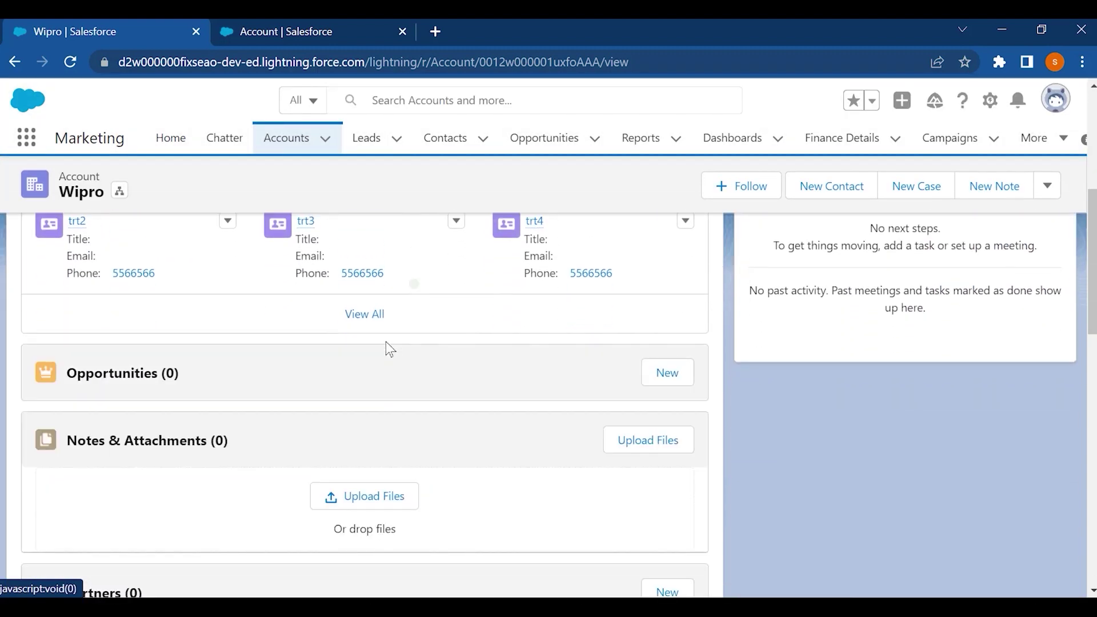
{"action": "scroll", "coordinate": [386, 342], "scroll_direction": "down", "scroll_amount": 2}
{"action": "scroll", "coordinate": [386, 348], "scroll_direction": "up", "scroll_amount": 1}
{"action": "scroll", "coordinate": [386, 348], "scroll_direction": "down", "scroll_amount": 1}
{"action": "scroll", "coordinate": [387, 348], "scroll_direction": "down", "scroll_amount": 3}
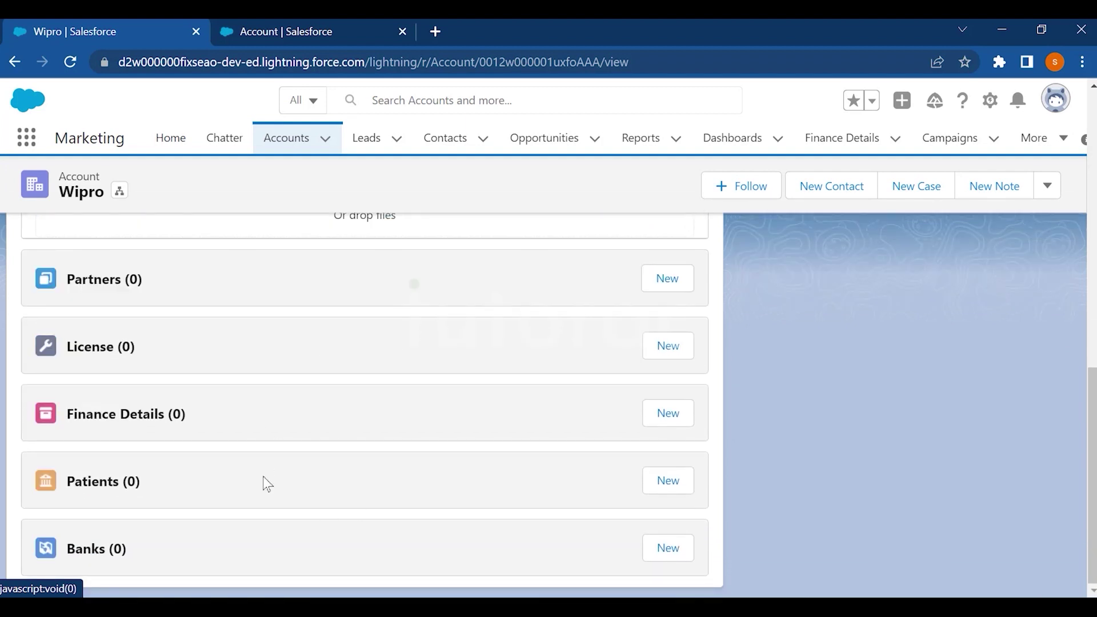
{"action": "scroll", "coordinate": [248, 413], "scroll_direction": "up", "scroll_amount": 10}
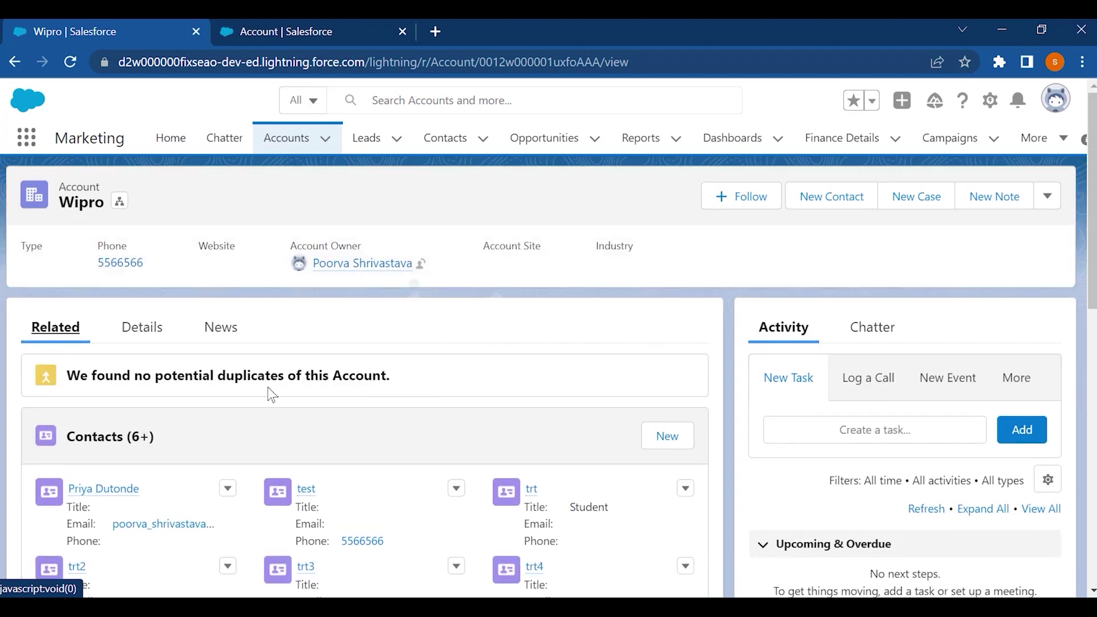
Step: Open the Account Layout in the page layout editor from the Account page layouts
{"action": "left_click", "coordinate": [251, 35]}
{"action": "left_click", "coordinate": [112, 354]}
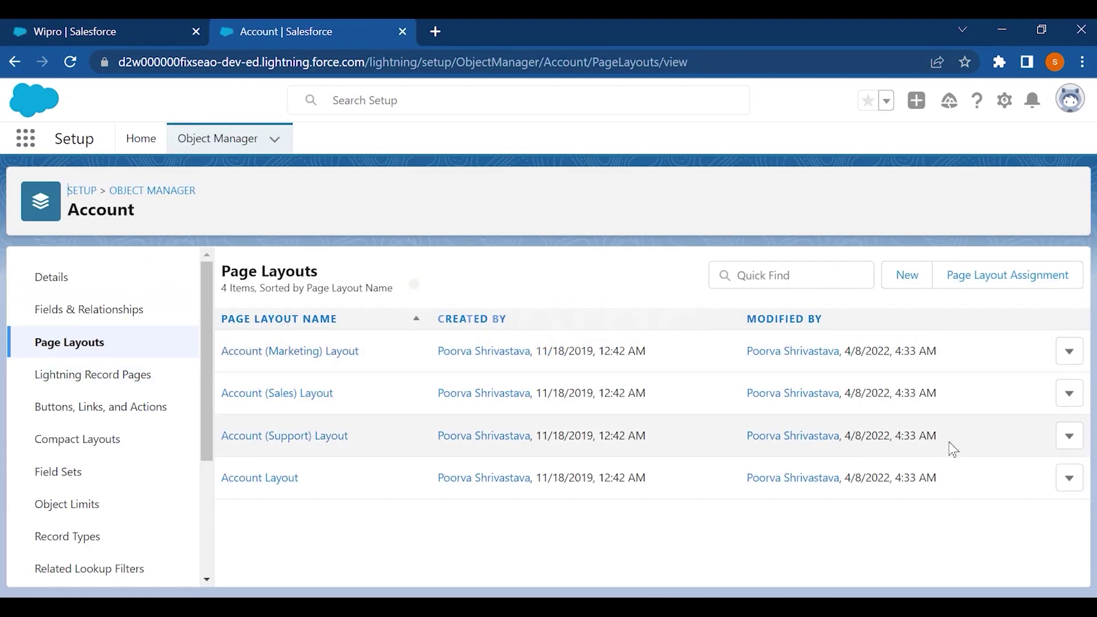
{"action": "left_click", "coordinate": [1070, 479]}
{"action": "left_click", "coordinate": [1018, 517]}
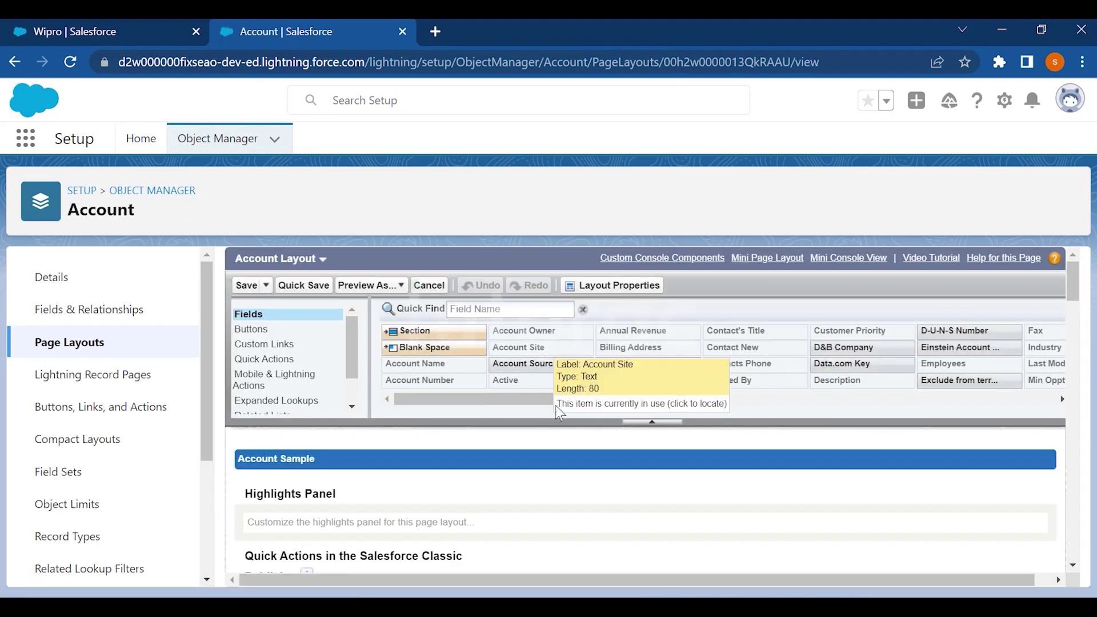
Step: Drag Account History into the Related Lists section, save, and confirm overwriting customizations
{"action": "scroll", "coordinate": [351, 371], "scroll_direction": "down", "scroll_amount": 3}
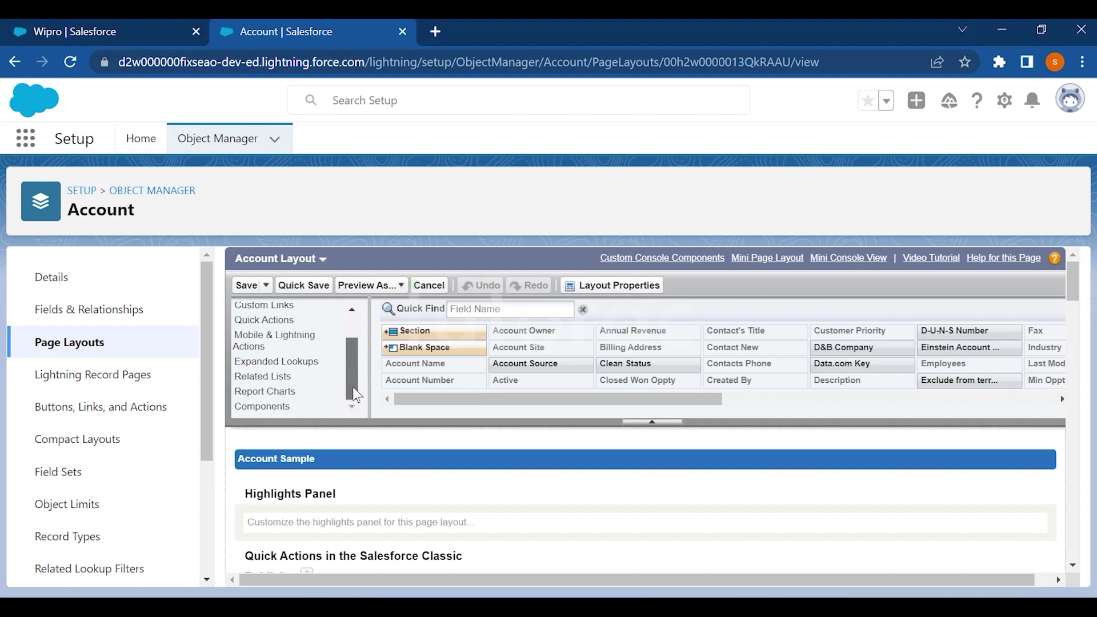
{"action": "scroll", "coordinate": [282, 383], "scroll_direction": "down", "scroll_amount": 10}
{"action": "left_click", "coordinate": [269, 352]}
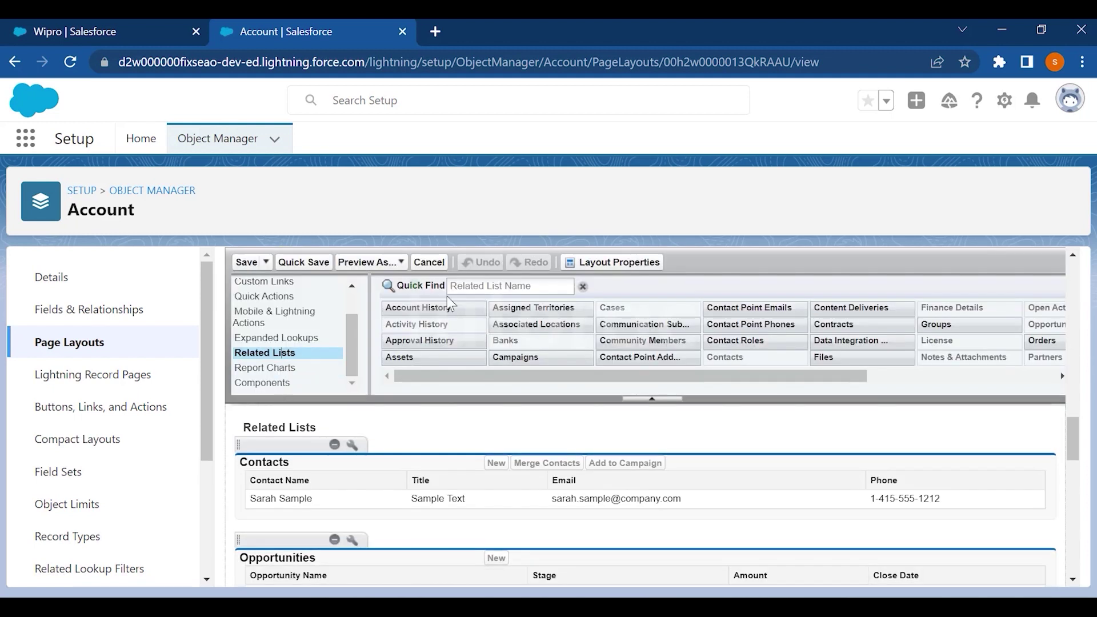
{"action": "left_click_drag", "start_coordinate": [443, 322], "coordinate": [270, 472]}
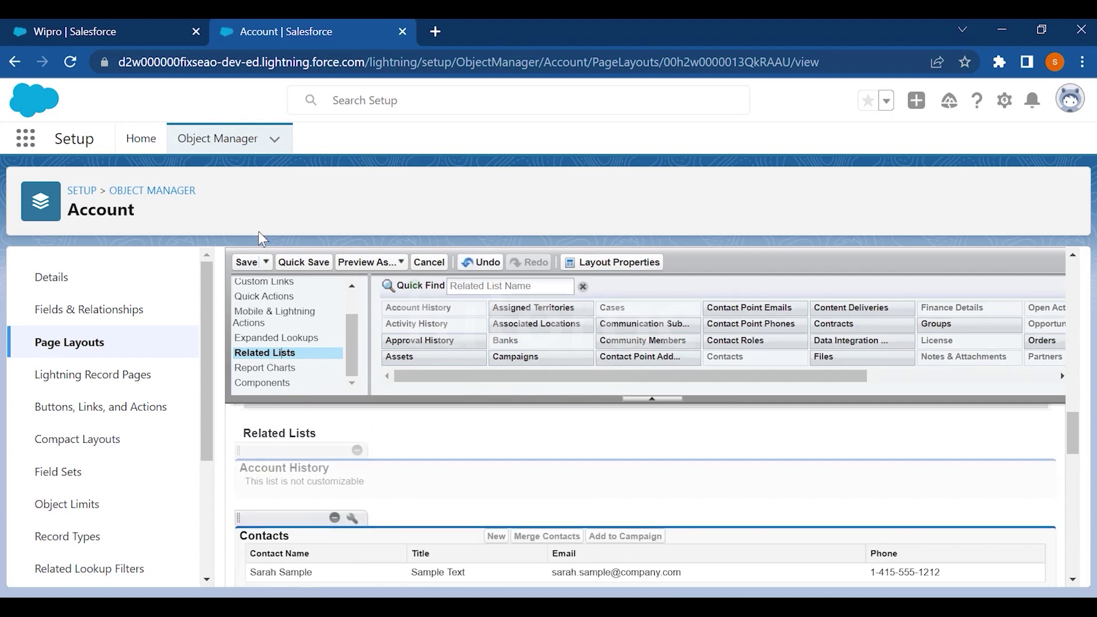
{"action": "left_click", "coordinate": [246, 262]}
{"action": "left_click", "coordinate": [573, 479]}
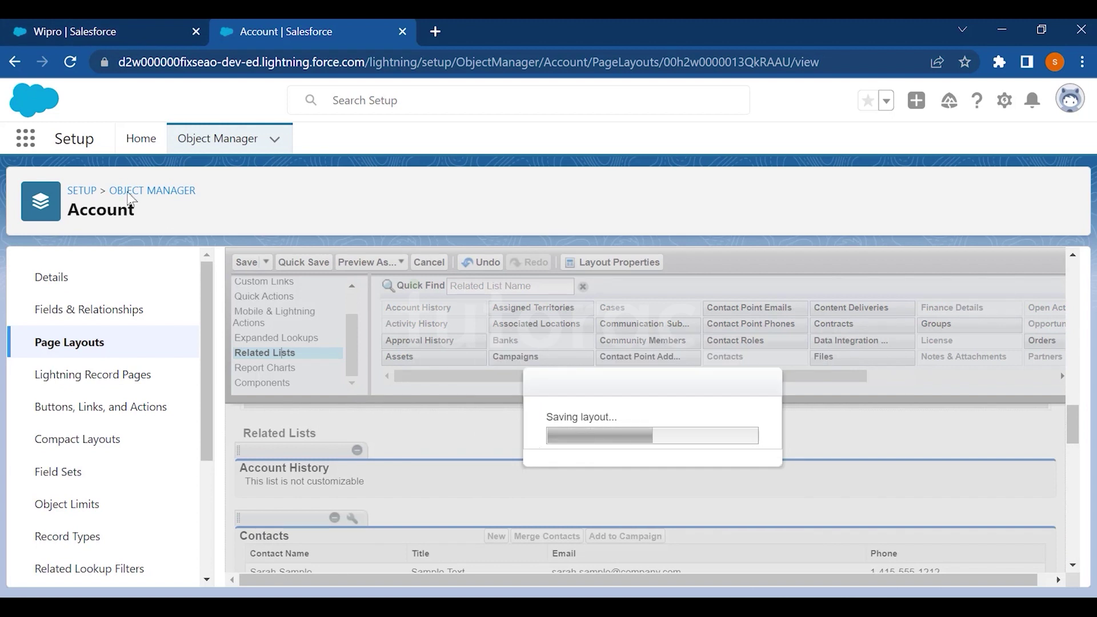
Step: Reload the Wipro account record and view its Details
{"action": "left_click", "coordinate": [69, 36]}
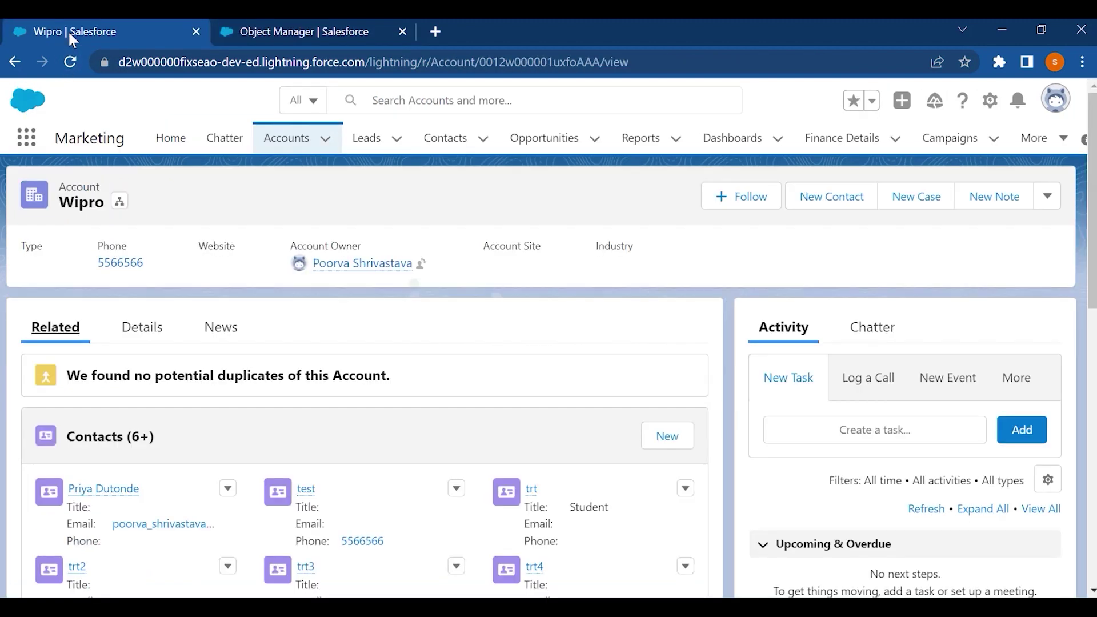
{"action": "left_click", "coordinate": [252, 58]}
{"action": "key", "text": "Return"}
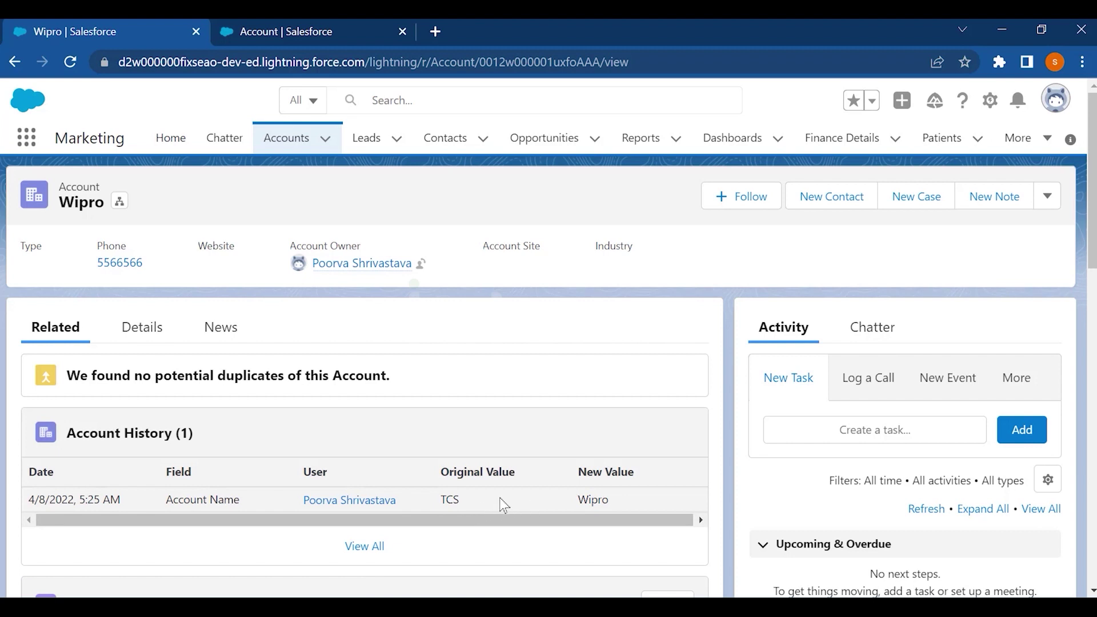
{"action": "left_click", "coordinate": [144, 338]}
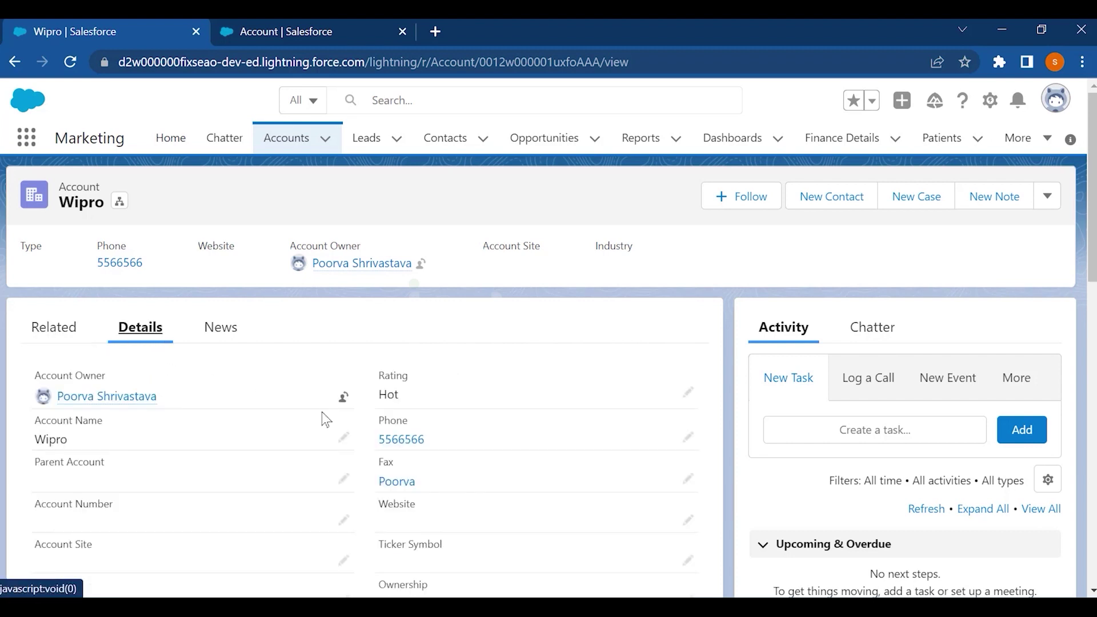
{"action": "scroll", "coordinate": [343, 478], "scroll_direction": "down", "scroll_amount": 2}
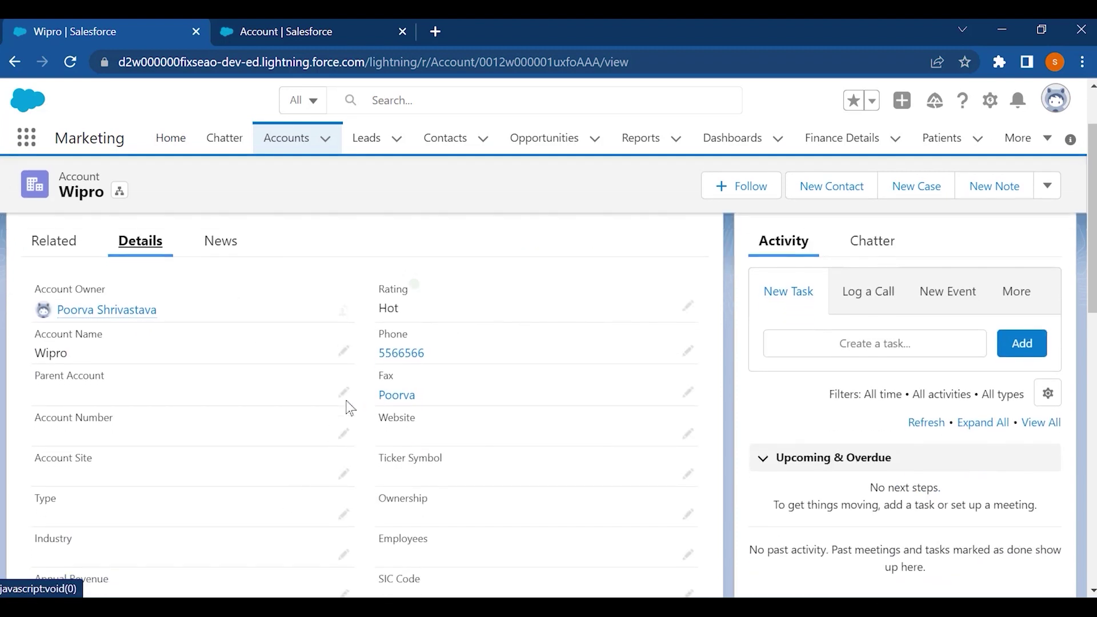
{"action": "scroll", "coordinate": [236, 470], "scroll_direction": "down", "scroll_amount": 10}
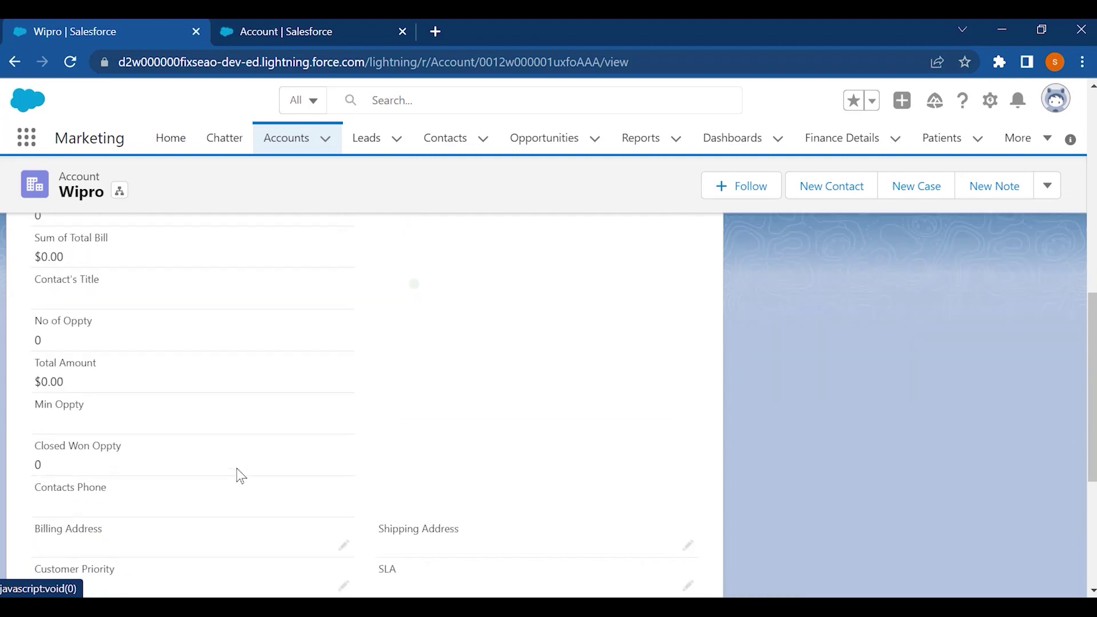
{"action": "scroll", "coordinate": [548, 320], "scroll_direction": "up", "scroll_amount": 15}
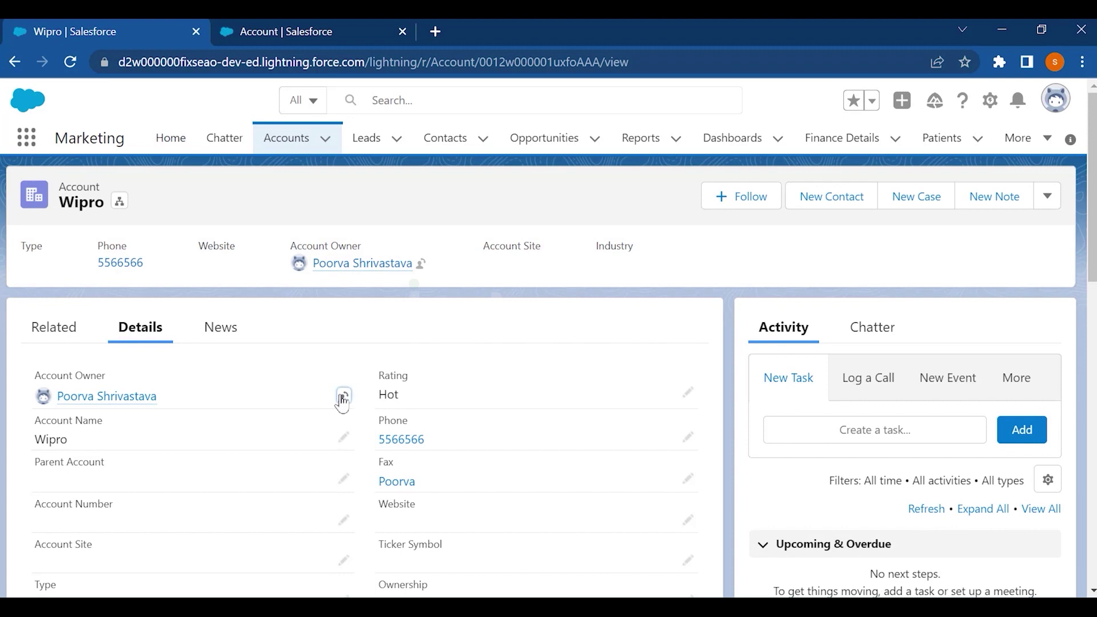
Step: Change the account owner to Training User and check Account History for the change
{"action": "left_click", "coordinate": [343, 394]}
{"action": "left_click", "coordinate": [435, 218]}
{"action": "left_click", "coordinate": [345, 290]}
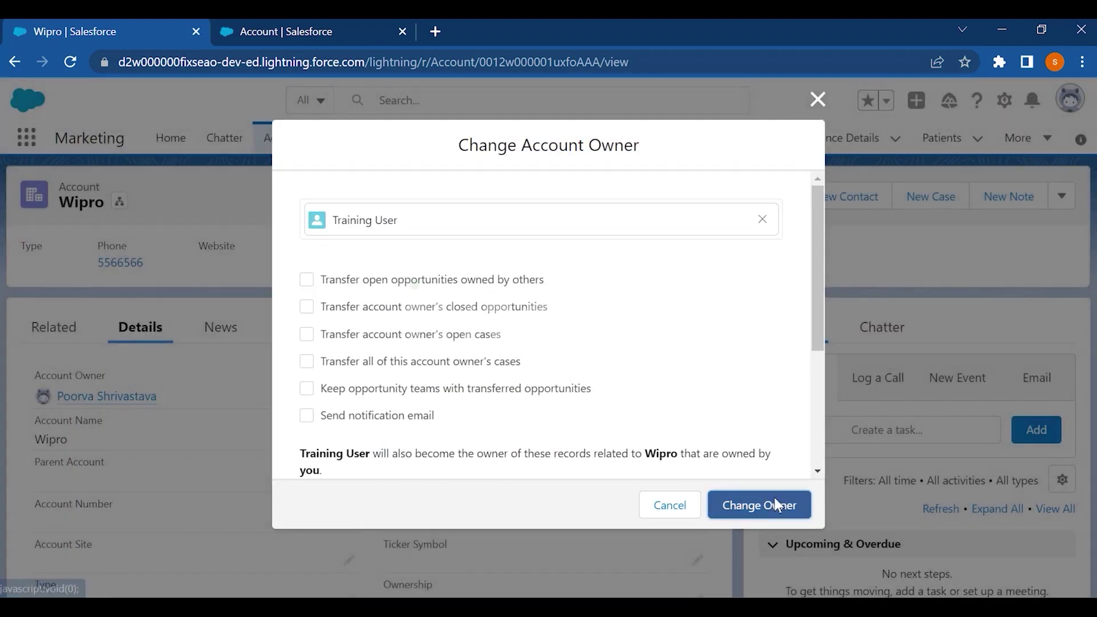
{"action": "left_click", "coordinate": [755, 501]}
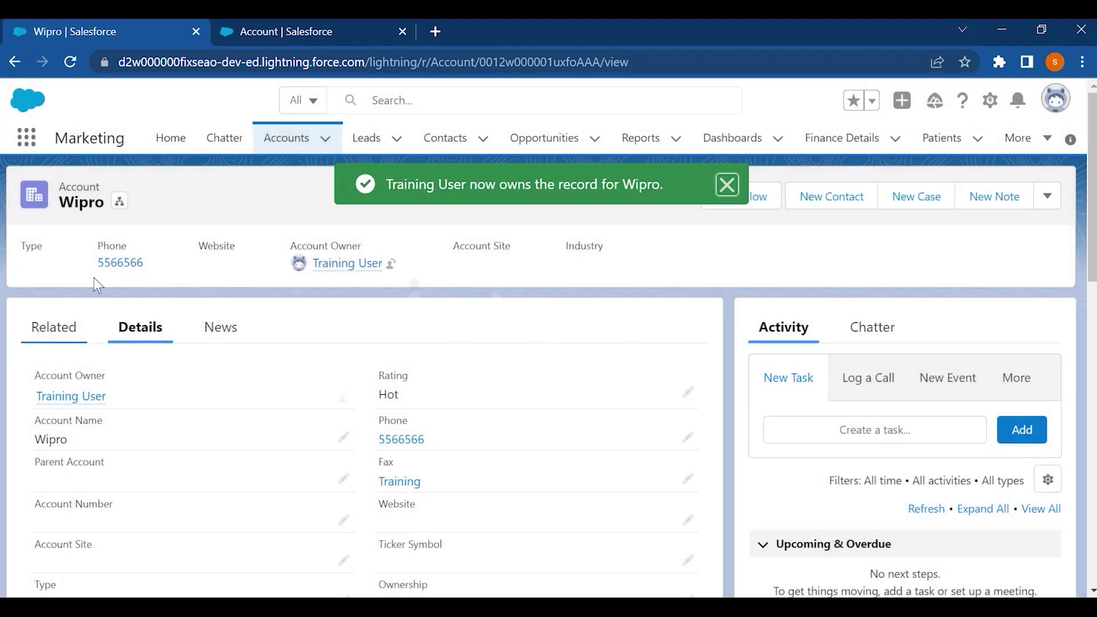
{"action": "left_click", "coordinate": [80, 327]}
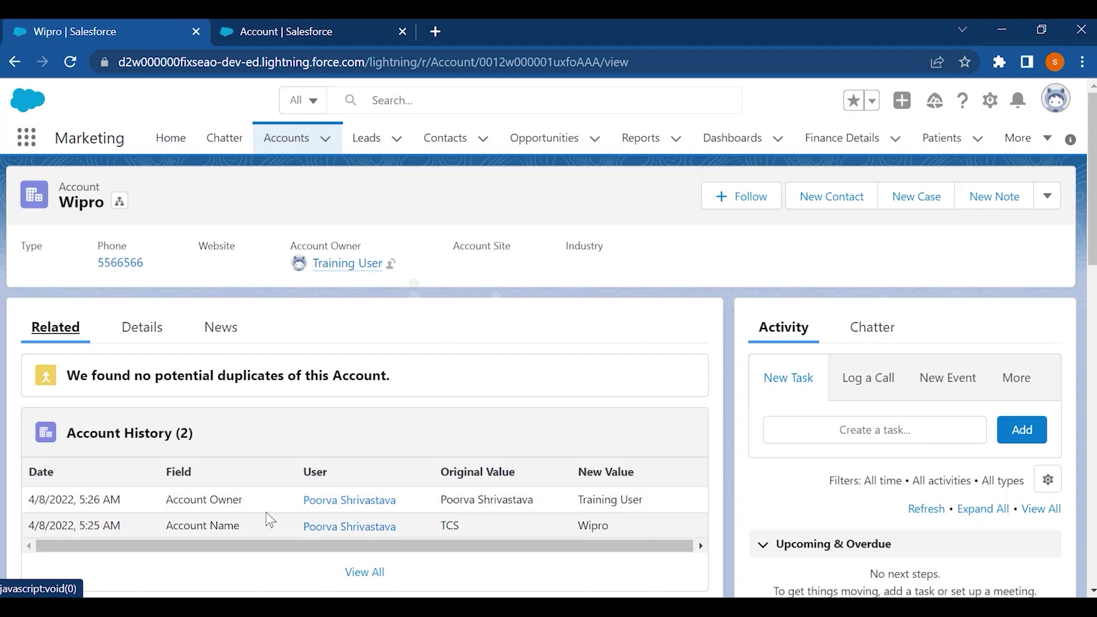
Step: Return to the Setup tab and go to the Setup home page
{"action": "left_click", "coordinate": [170, 343]}
{"action": "left_click", "coordinate": [990, 100]}
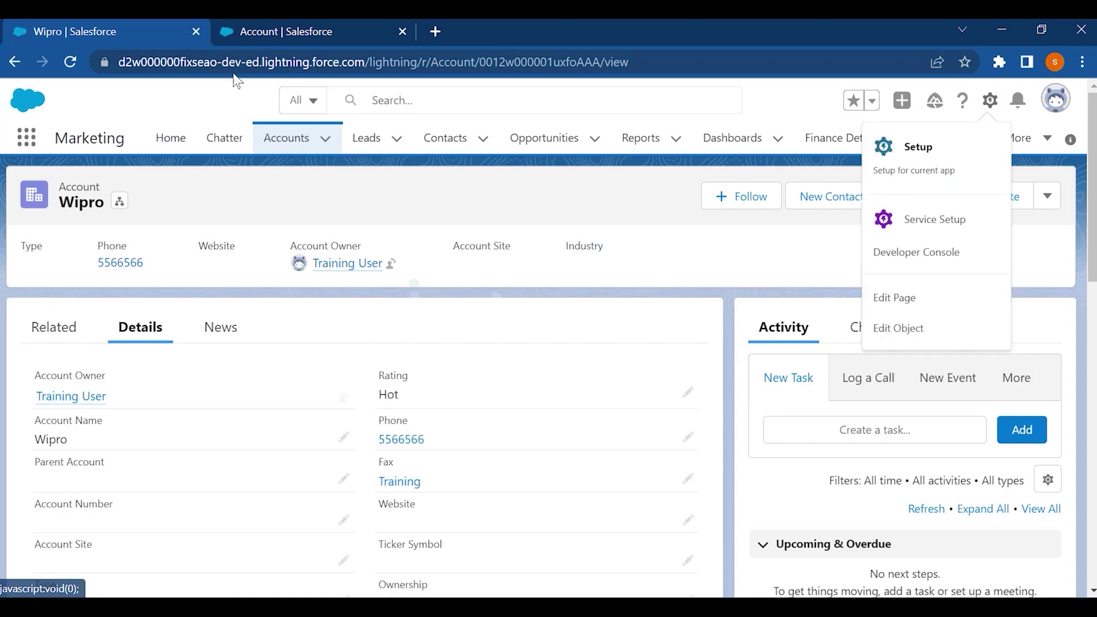
{"action": "left_click", "coordinate": [275, 32]}
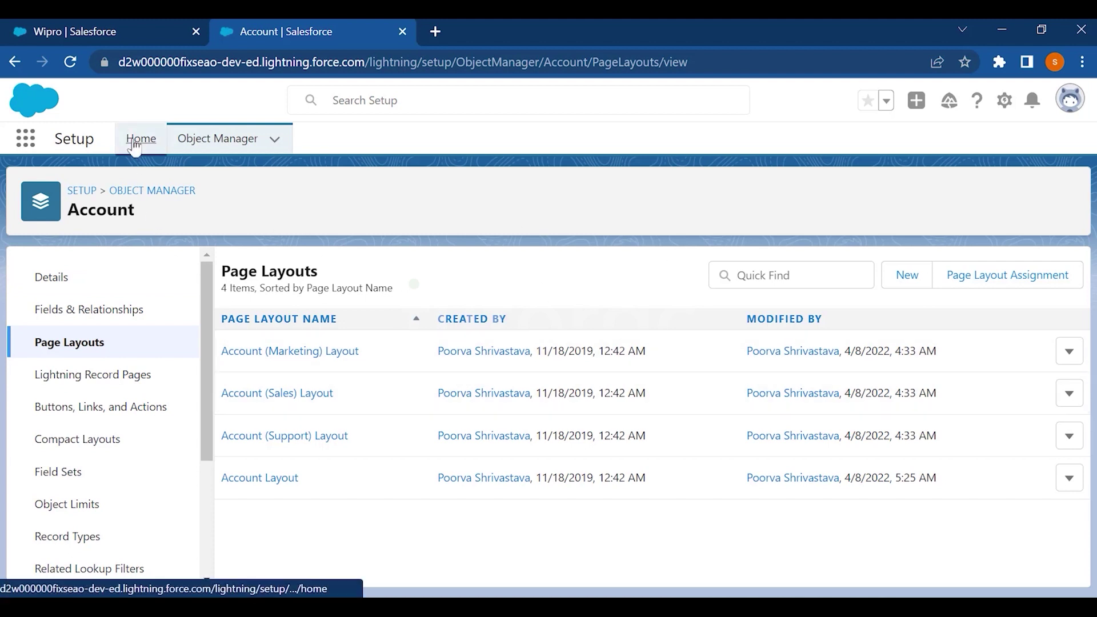
{"action": "left_click", "coordinate": [135, 143]}
Step: Find Feed Tracking via Quick Find 'fee' and enable tracking for the selected object
{"action": "left_click", "coordinate": [103, 191]}
{"action": "type", "text": "fe"}
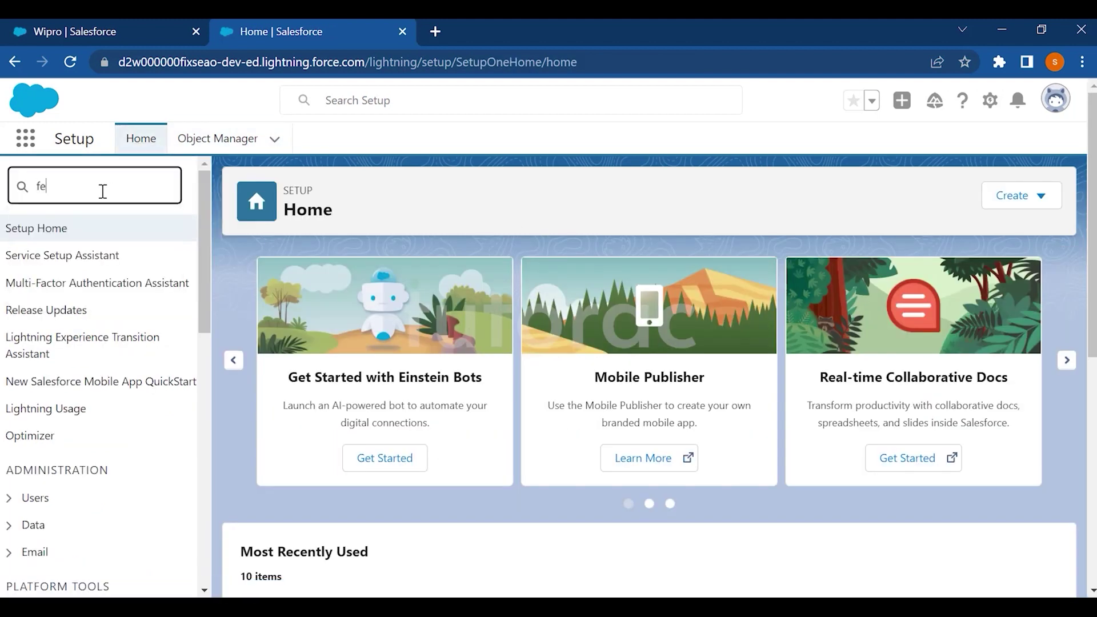
{"action": "type", "text": "e"}
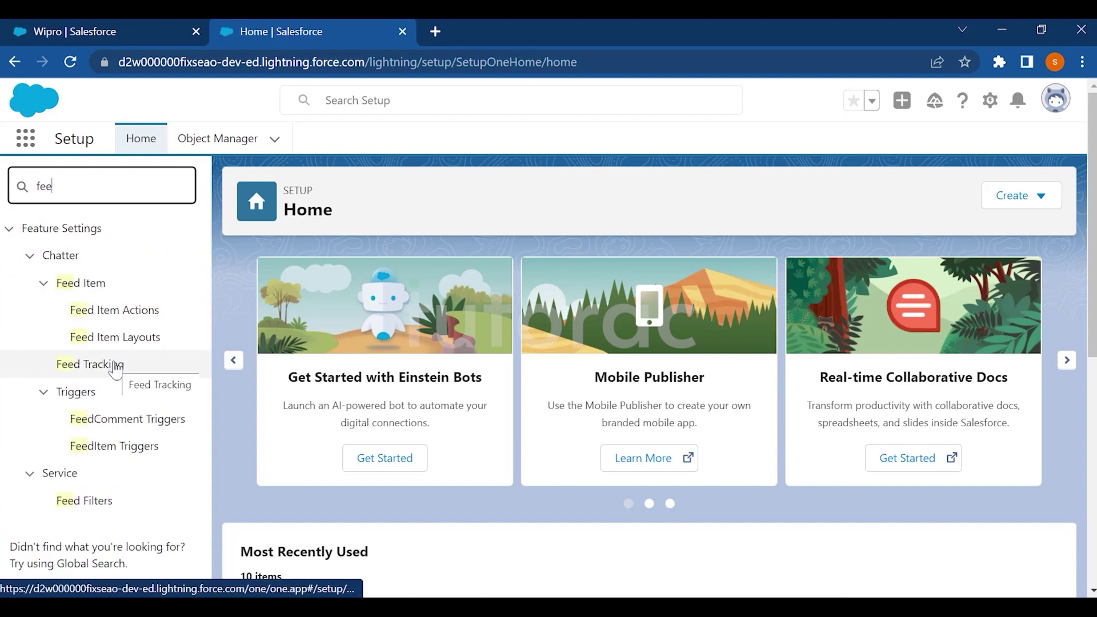
{"action": "left_click", "coordinate": [116, 369]}
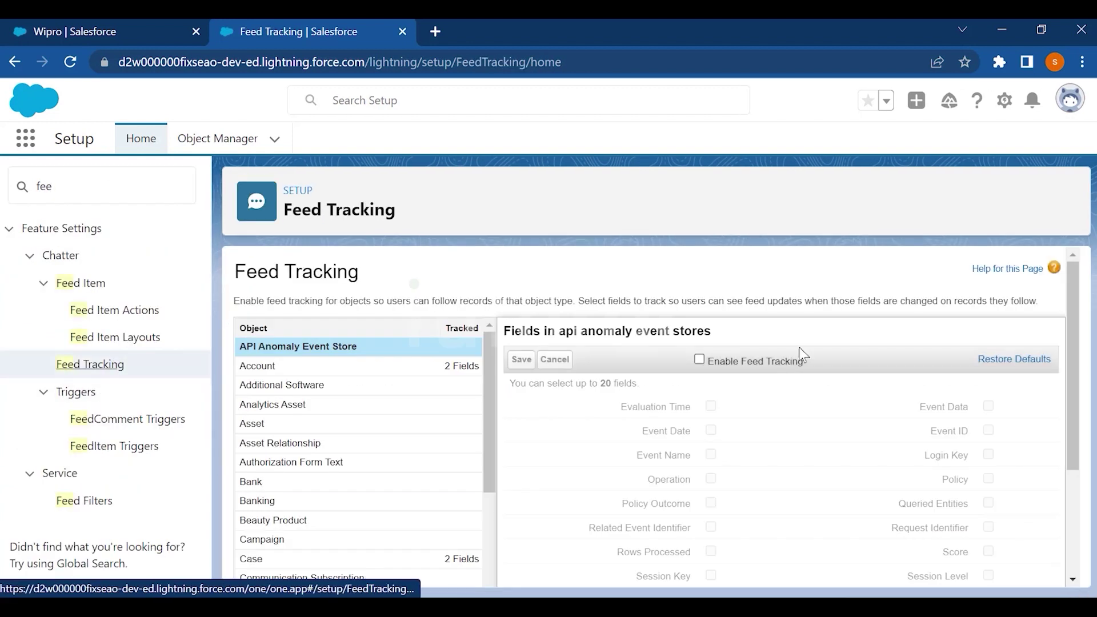
{"action": "left_click", "coordinate": [699, 360]}
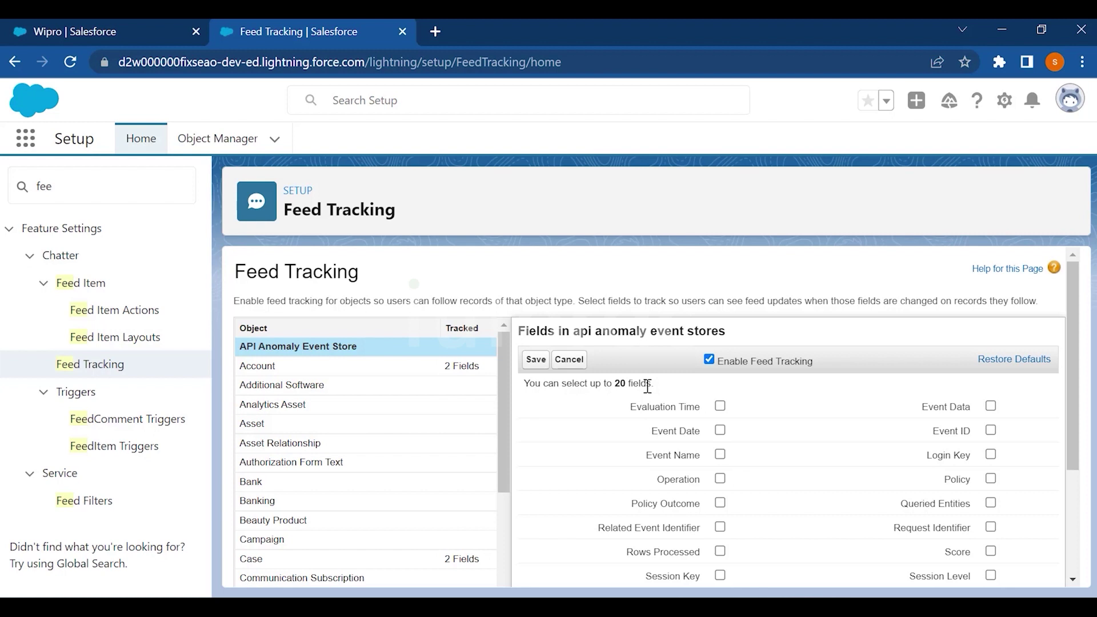
{"action": "scroll", "coordinate": [764, 452], "scroll_direction": "down", "scroll_amount": 3}
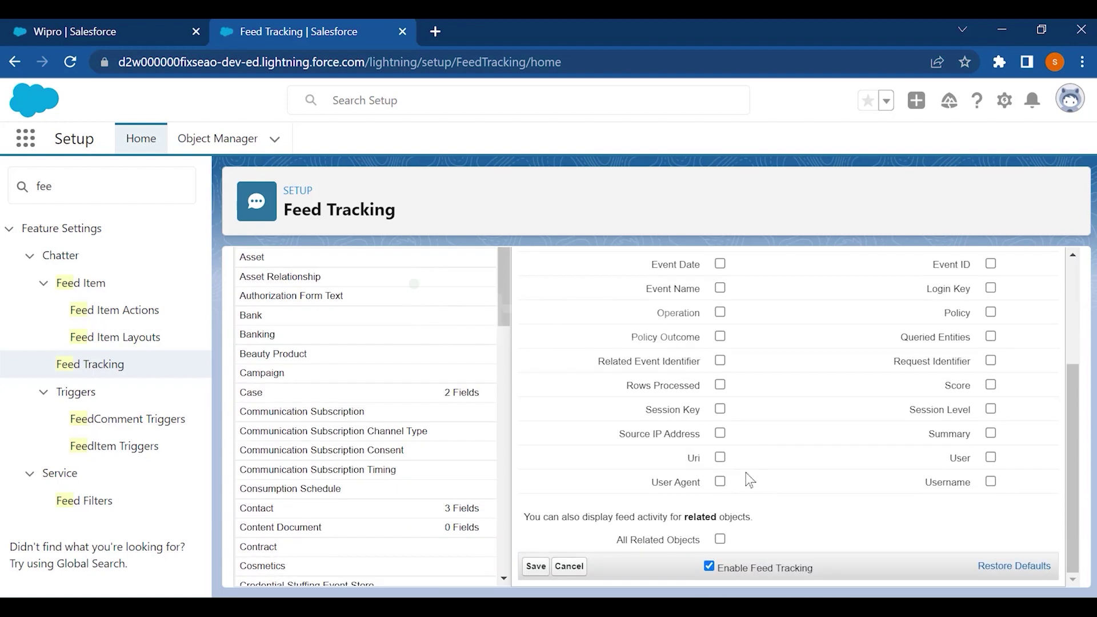
{"action": "scroll", "coordinate": [743, 477], "scroll_direction": "up", "scroll_amount": 3}
Step: Switch to Account, dismiss the warning, track Active and Account Source, save, and return to Wipro
{"action": "left_click", "coordinate": [264, 369]}
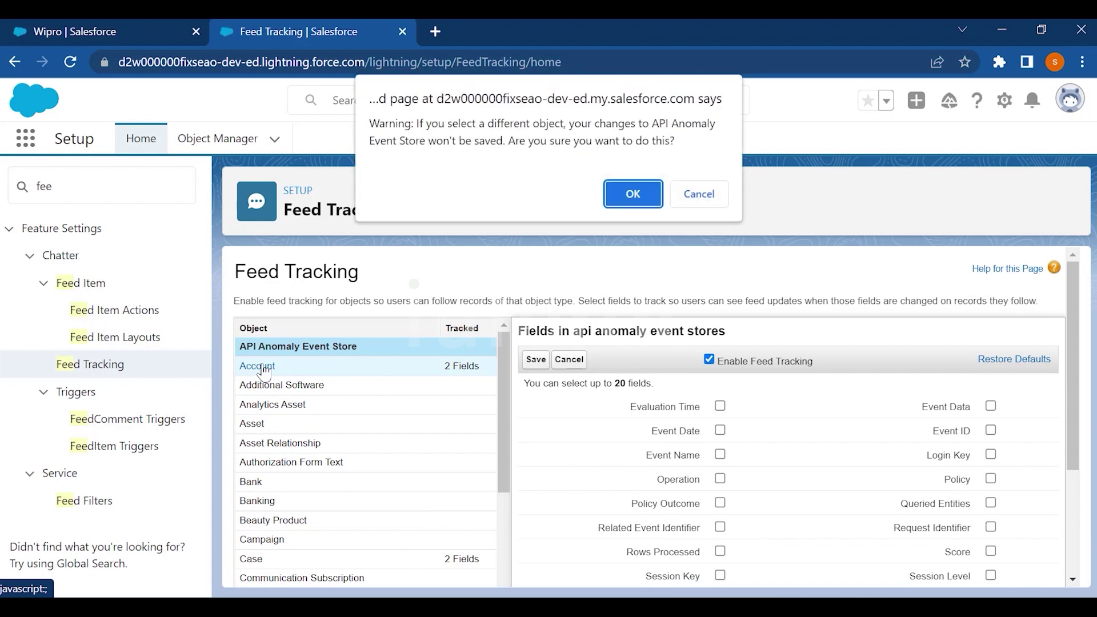
{"action": "left_click", "coordinate": [629, 192]}
{"action": "scroll", "coordinate": [823, 463], "scroll_direction": "down", "scroll_amount": 2}
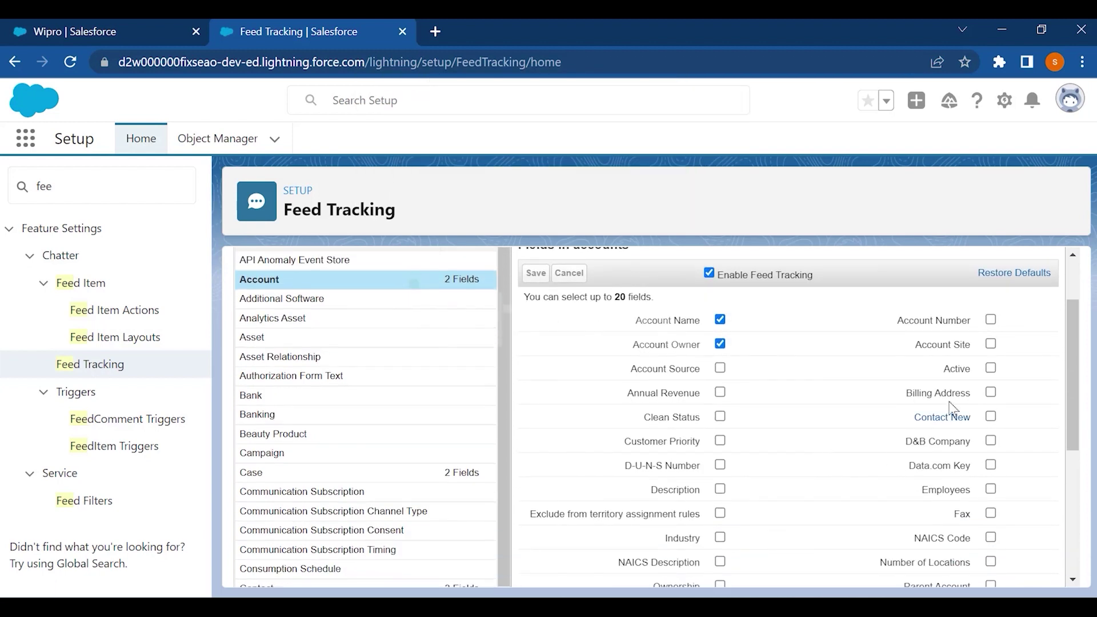
{"action": "left_click", "coordinate": [992, 368]}
{"action": "left_click", "coordinate": [720, 368]}
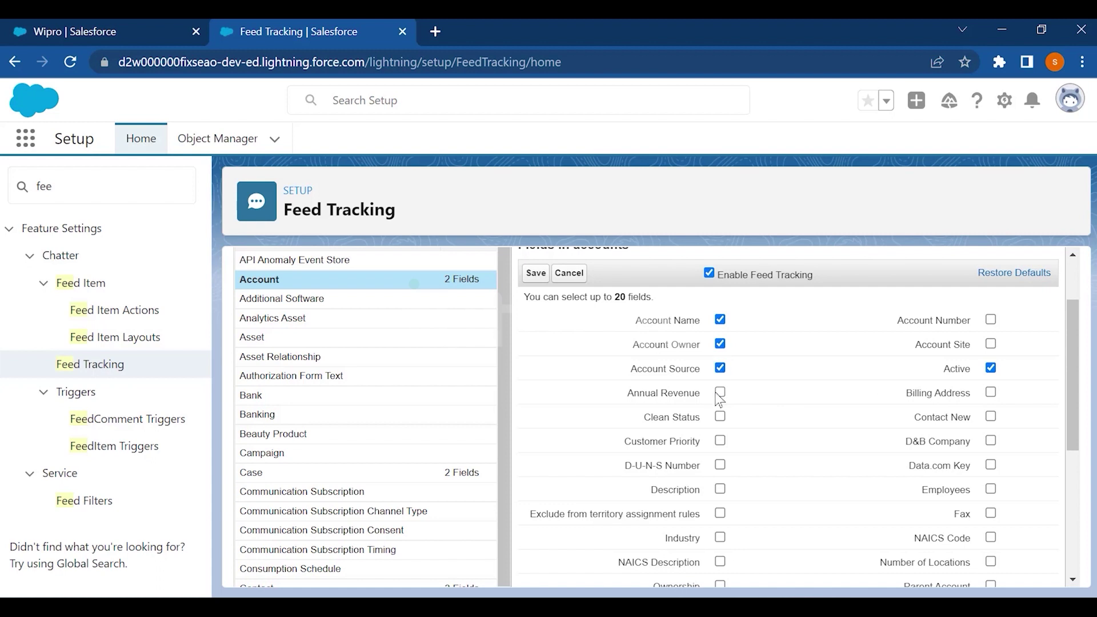
{"action": "scroll", "coordinate": [801, 471], "scroll_direction": "down", "scroll_amount": 5}
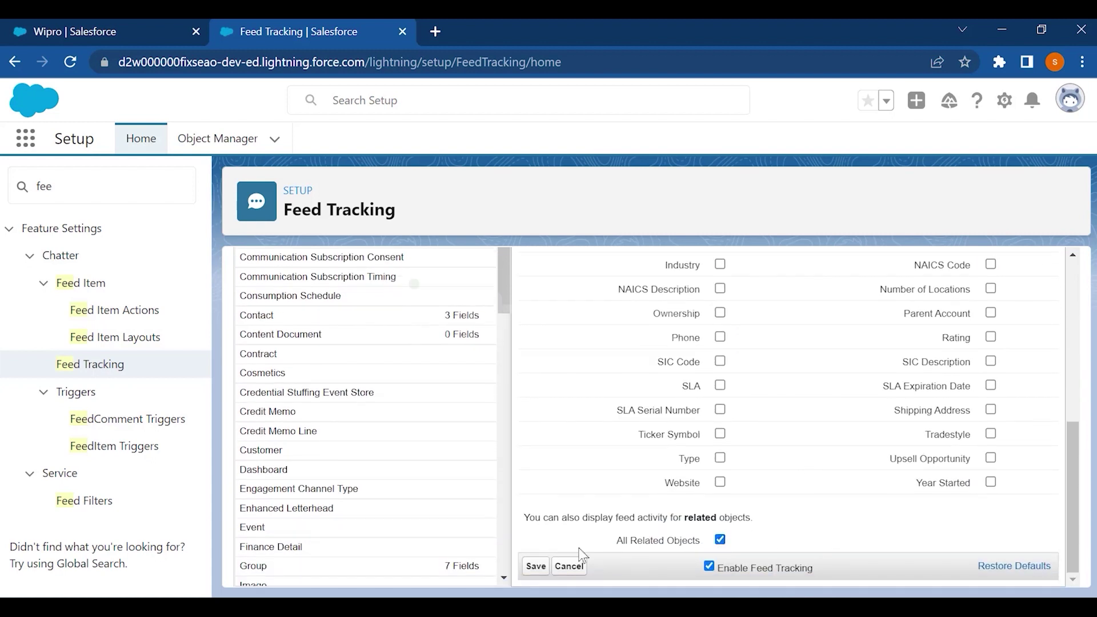
{"action": "left_click", "coordinate": [535, 567]}
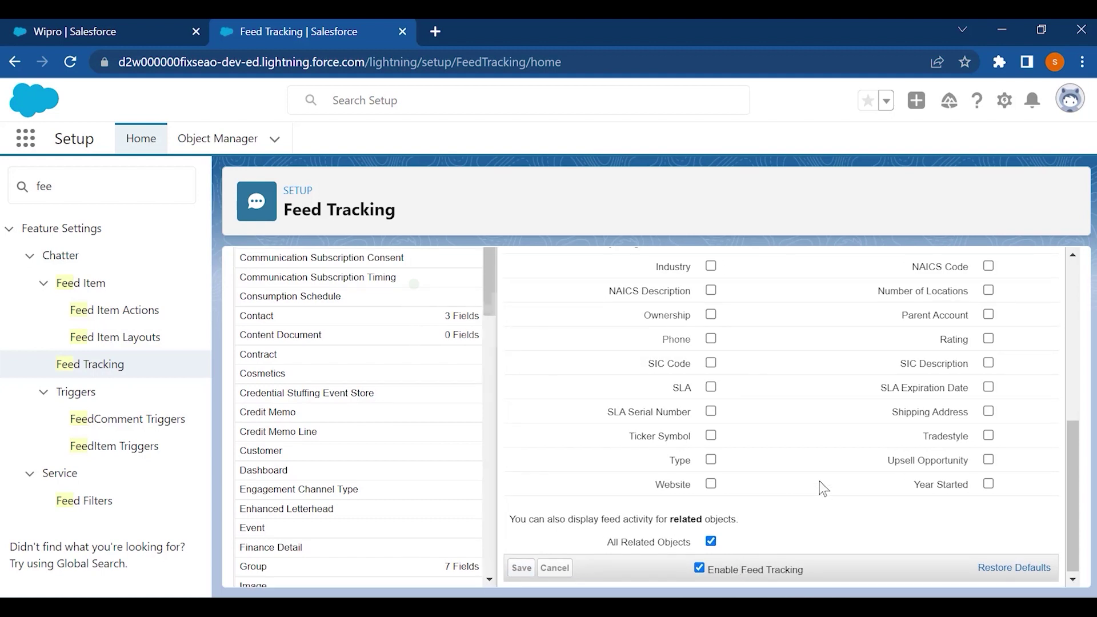
{"action": "left_click", "coordinate": [103, 31]}
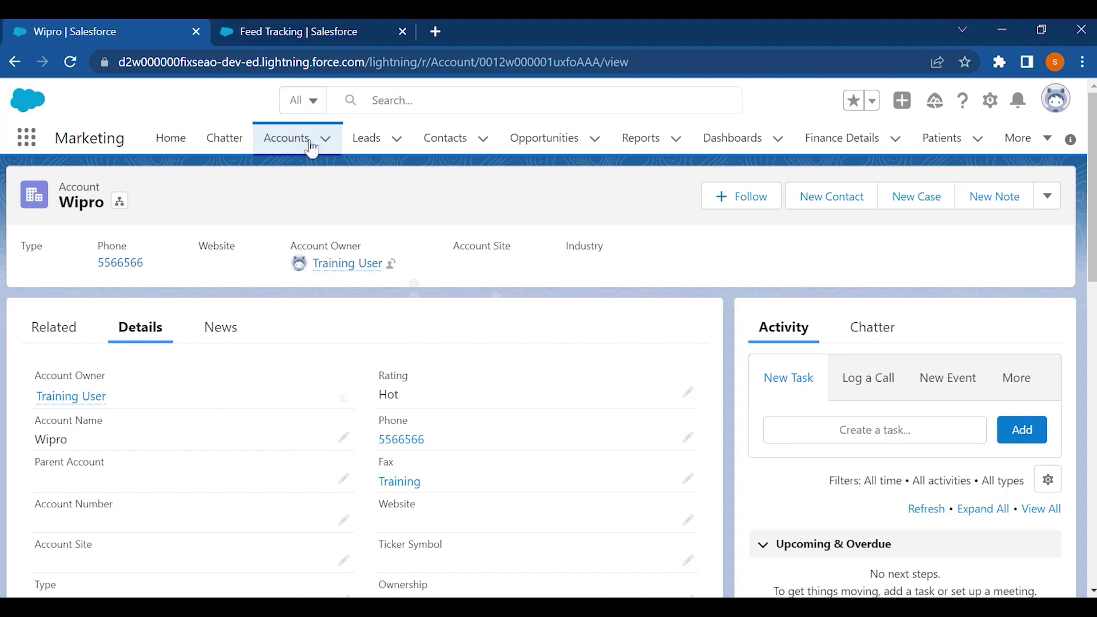
Step: Find the Wipro account's Active field by searching 'activ', change it to No, and save
{"action": "left_click", "coordinate": [276, 28]}
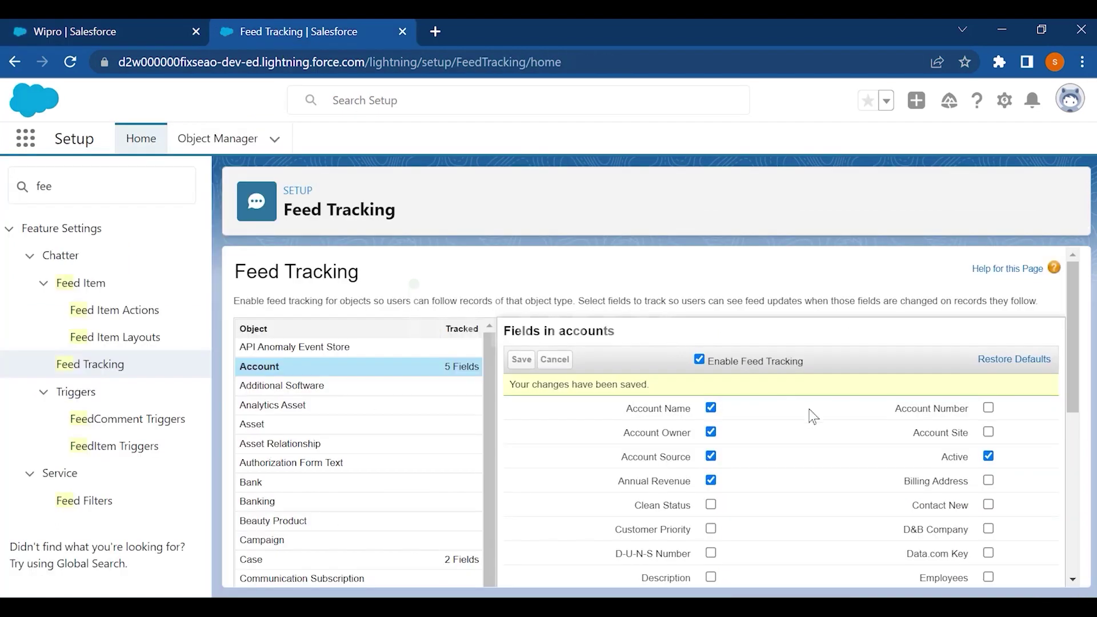
{"action": "left_click", "coordinate": [125, 33]}
{"action": "key", "text": "ctrl+f"}
{"action": "type", "text": "act"}
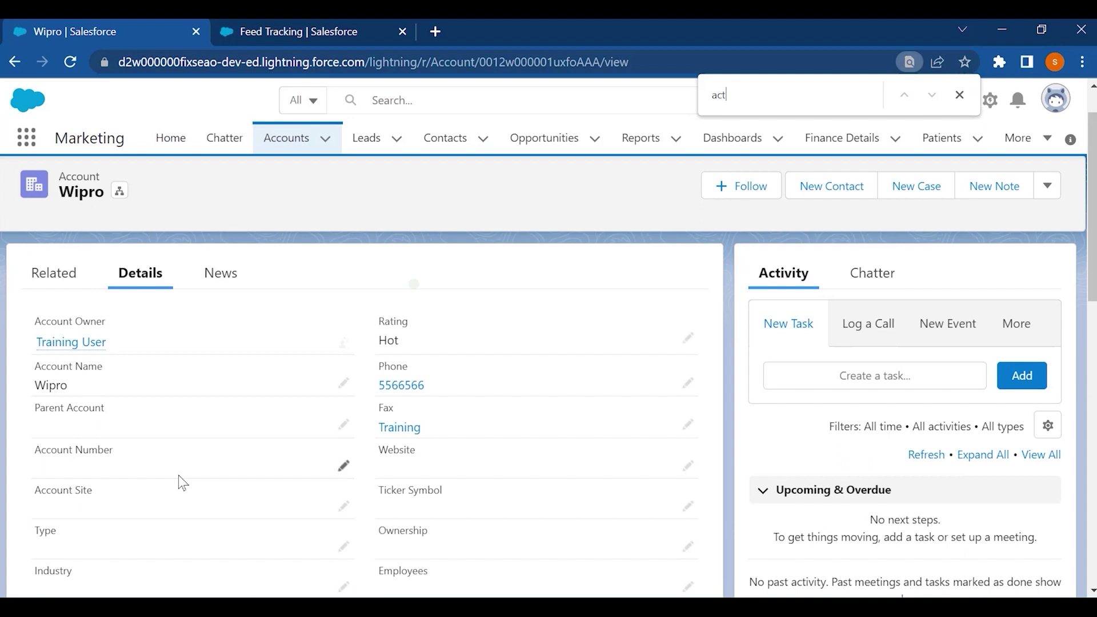
{"action": "type", "text": "iv"}
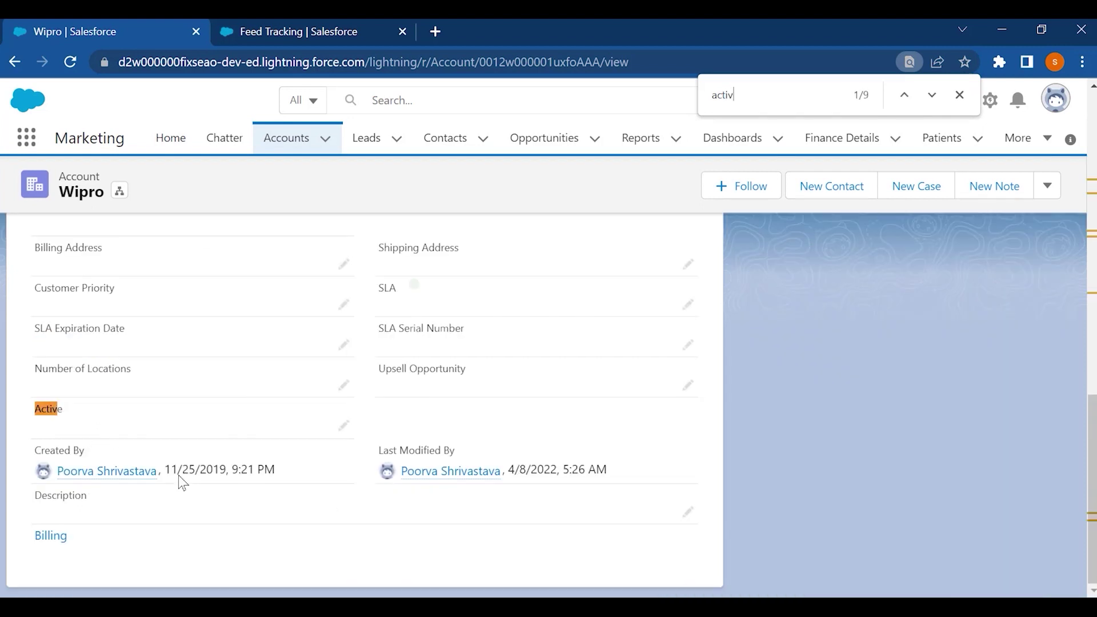
{"action": "left_click", "coordinate": [343, 426]}
{"action": "left_click", "coordinate": [196, 439]}
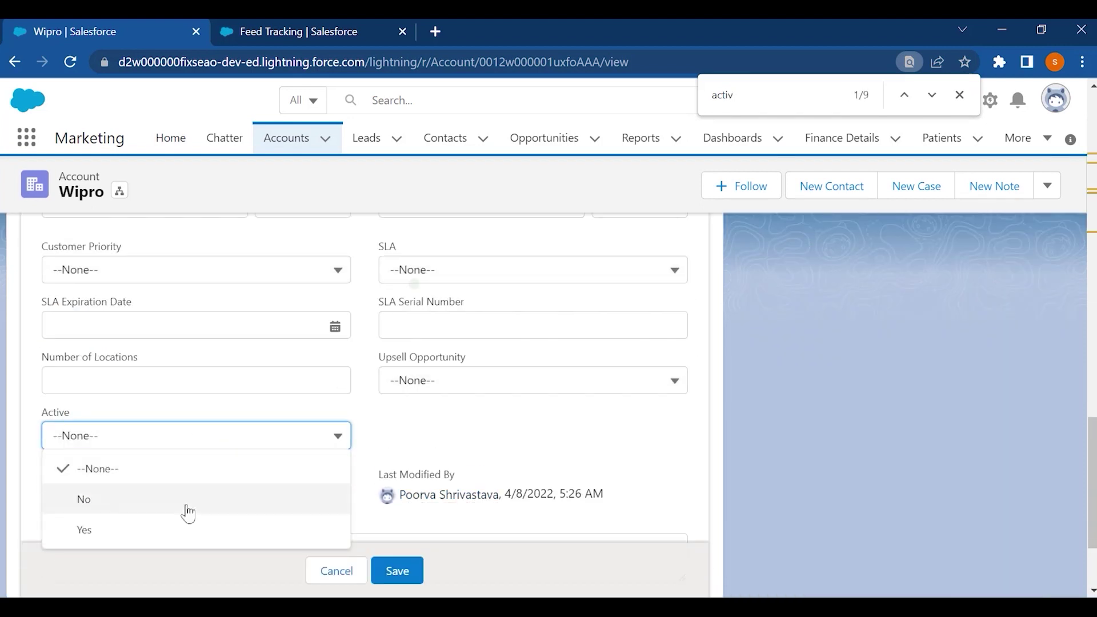
{"action": "left_click", "coordinate": [172, 505]}
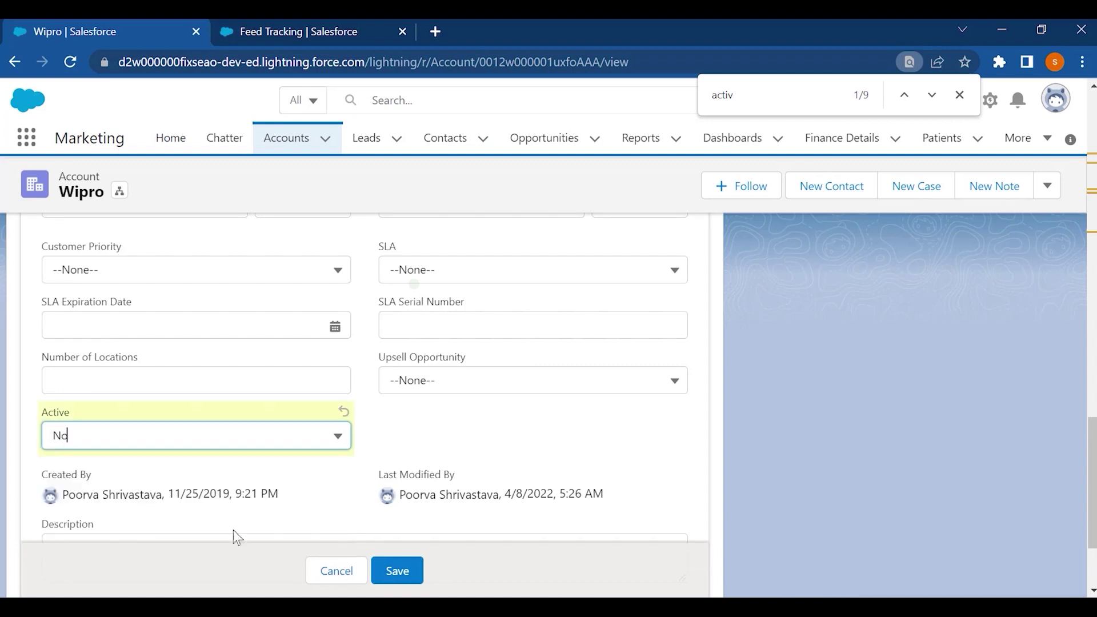
{"action": "left_click", "coordinate": [400, 571]}
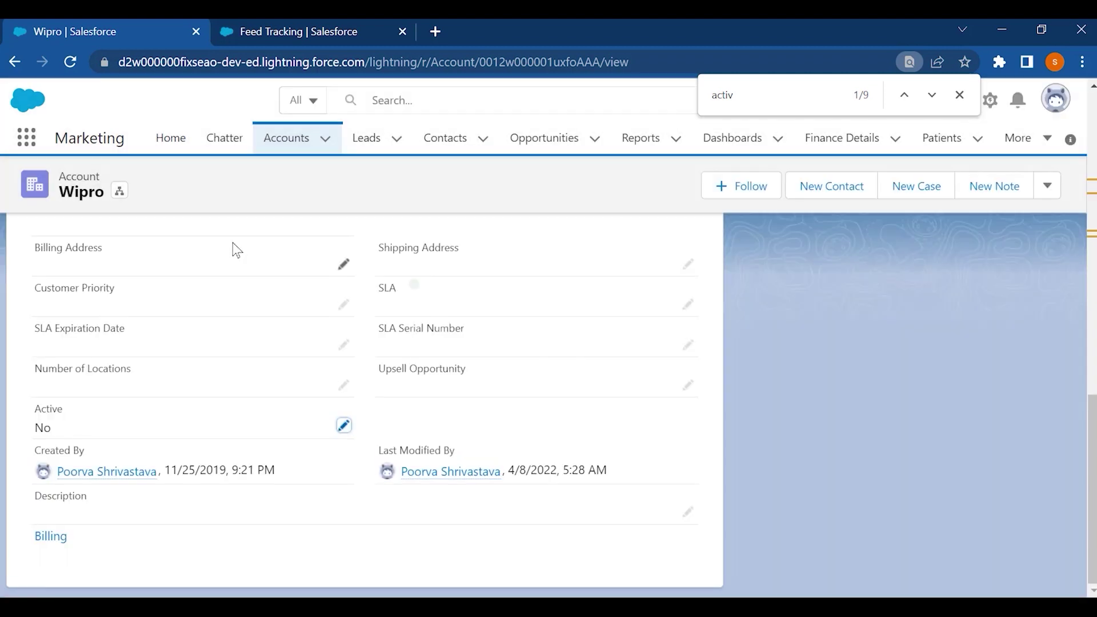
{"action": "scroll", "coordinate": [246, 286], "scroll_direction": "up", "scroll_amount": 15}
Step: Highlight the Active blank-to-No change in Wipro's Account History related list
{"action": "left_click", "coordinate": [53, 328]}
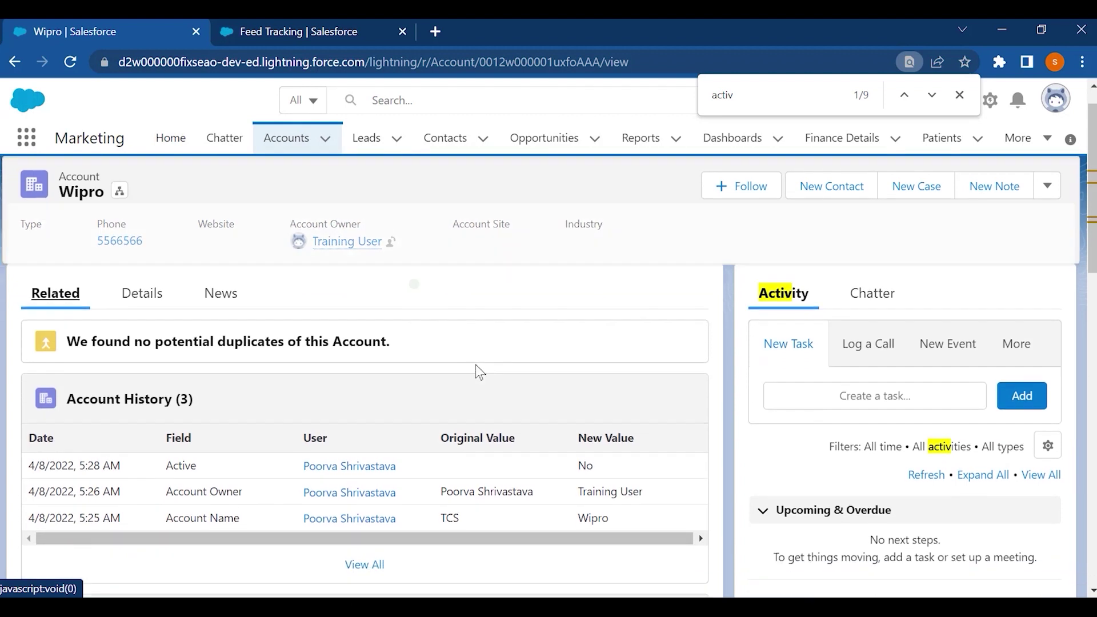
{"action": "scroll", "coordinate": [475, 366], "scroll_direction": "down", "scroll_amount": 3}
{"action": "left_click_drag", "start_coordinate": [163, 327], "coordinate": [198, 327]}
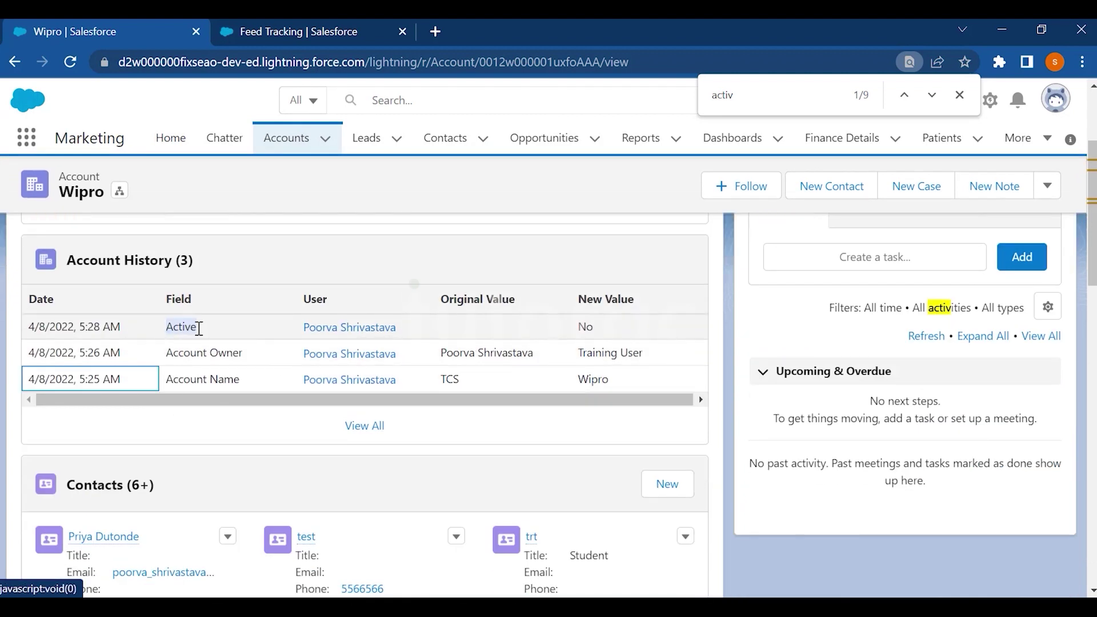
{"action": "scroll", "coordinate": [199, 329], "scroll_direction": "down", "scroll_amount": 2}
{"action": "scroll", "coordinate": [866, 451], "scroll_direction": "up", "scroll_amount": 5}
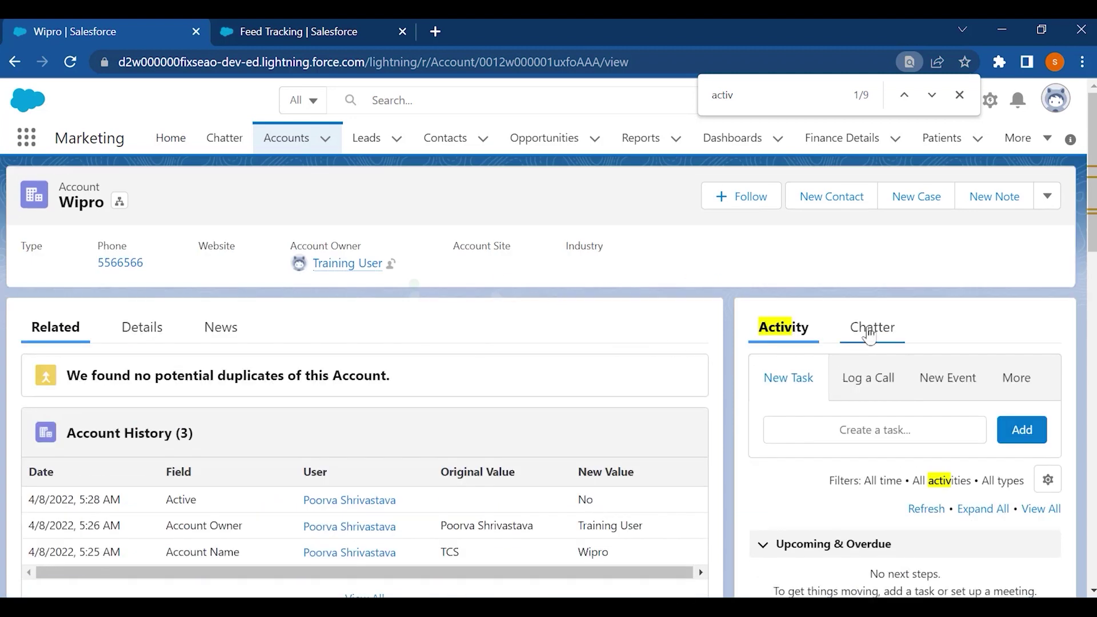
Step: Highlight the 'record was updated' entry in the account's Chatter feed
{"action": "left_click", "coordinate": [872, 328]}
{"action": "scroll", "coordinate": [821, 441], "scroll_direction": "down", "scroll_amount": 3}
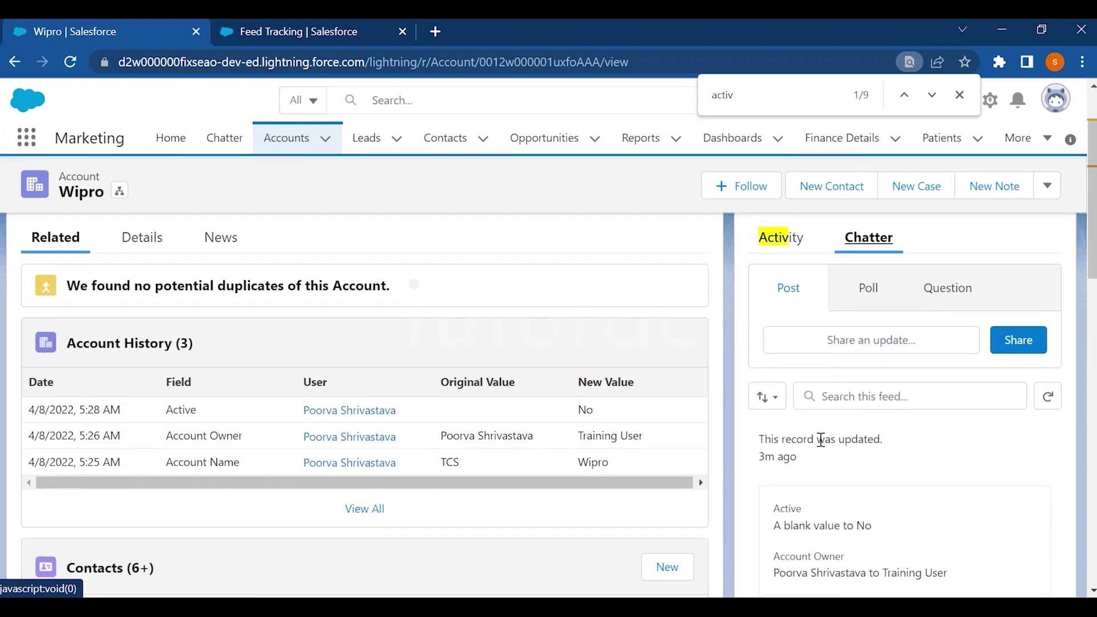
{"action": "left_click_drag", "start_coordinate": [762, 357], "coordinate": [875, 357]}
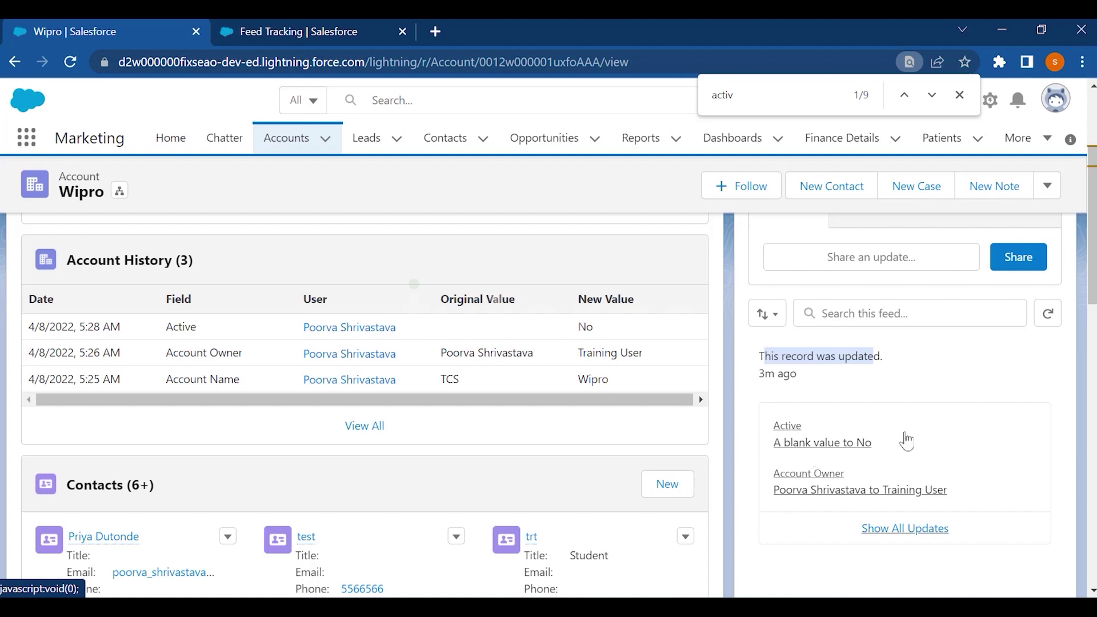
{"action": "scroll", "coordinate": [890, 381], "scroll_direction": "up", "scroll_amount": 3}
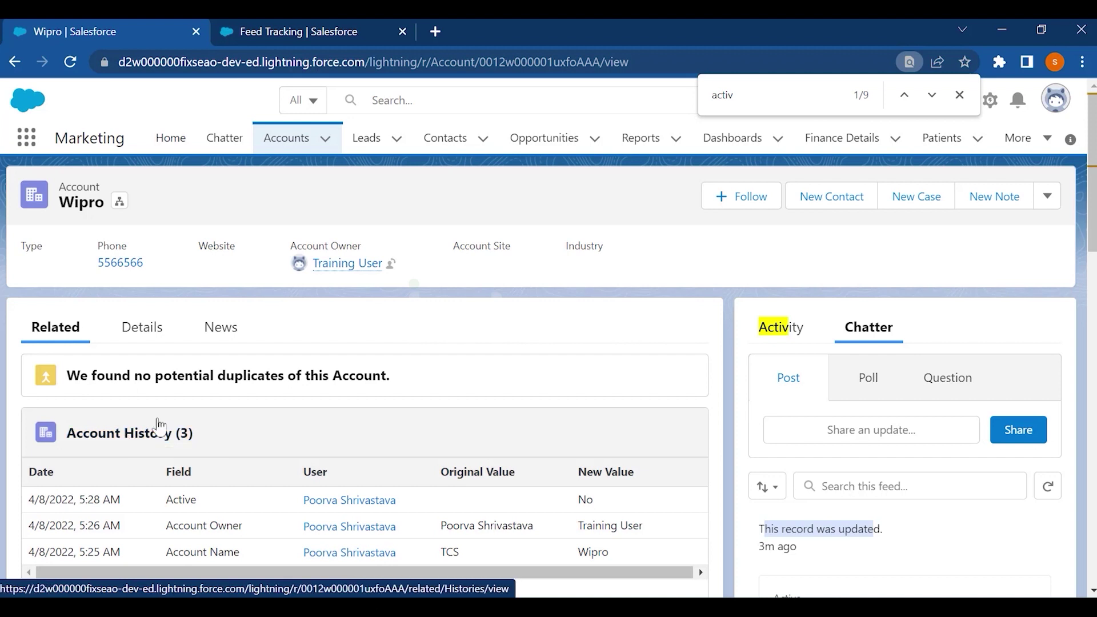
Step: From the Feed Tracking page, search Quick Find for 'setup au' and open View Setup Audit Trail
{"action": "left_click", "coordinate": [304, 22]}
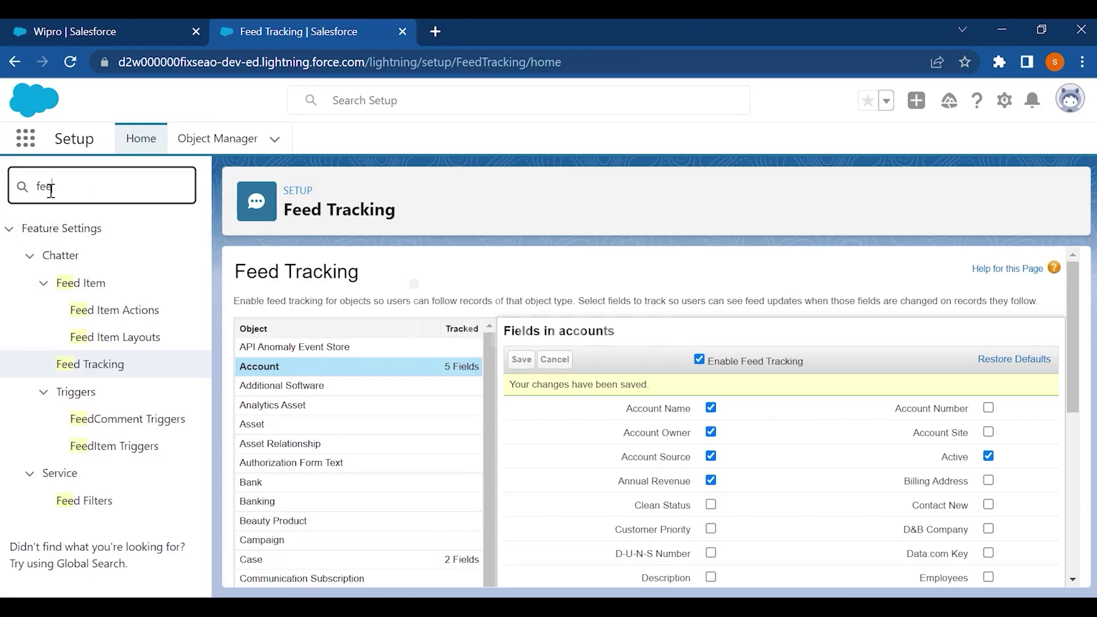
{"action": "double_click", "coordinate": [51, 191]}
{"action": "type", "text": "setup"}
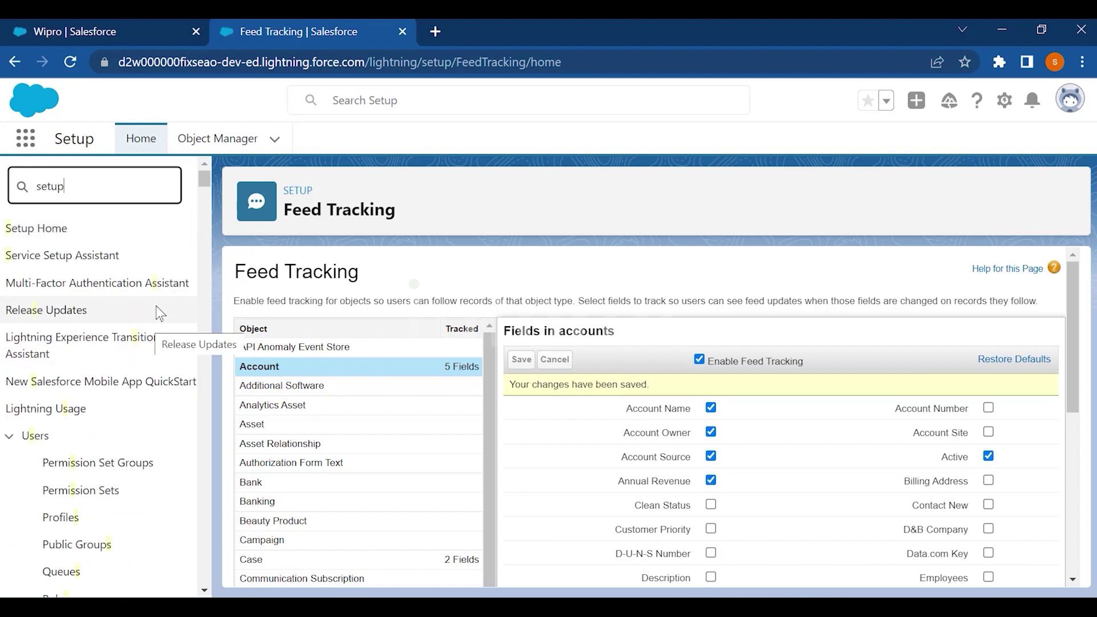
{"action": "type", "text": " au"}
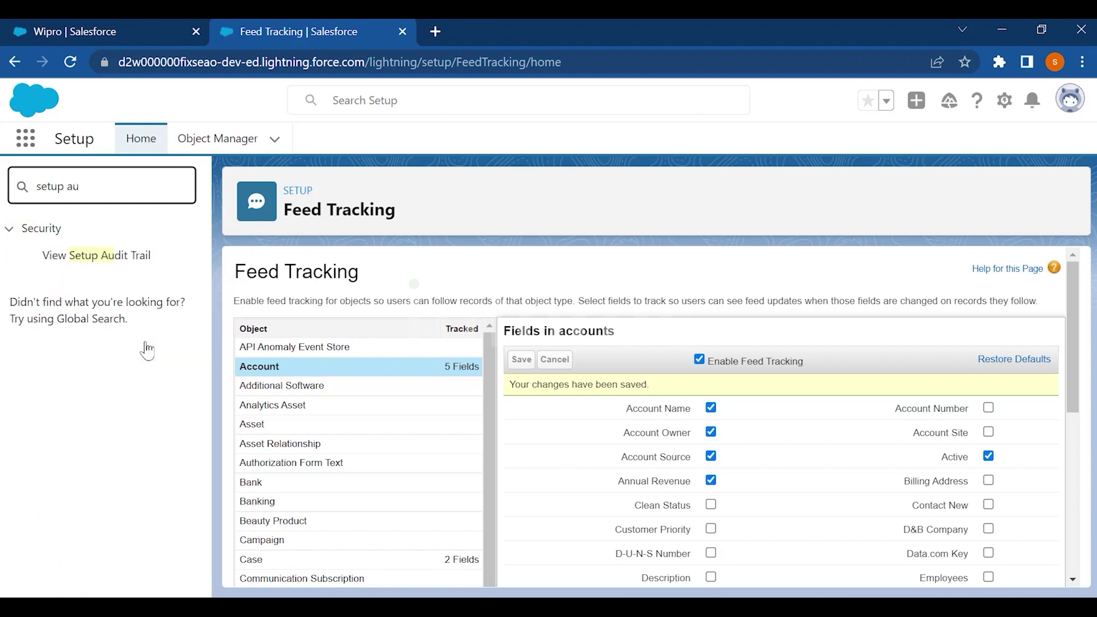
{"action": "left_click", "coordinate": [97, 258]}
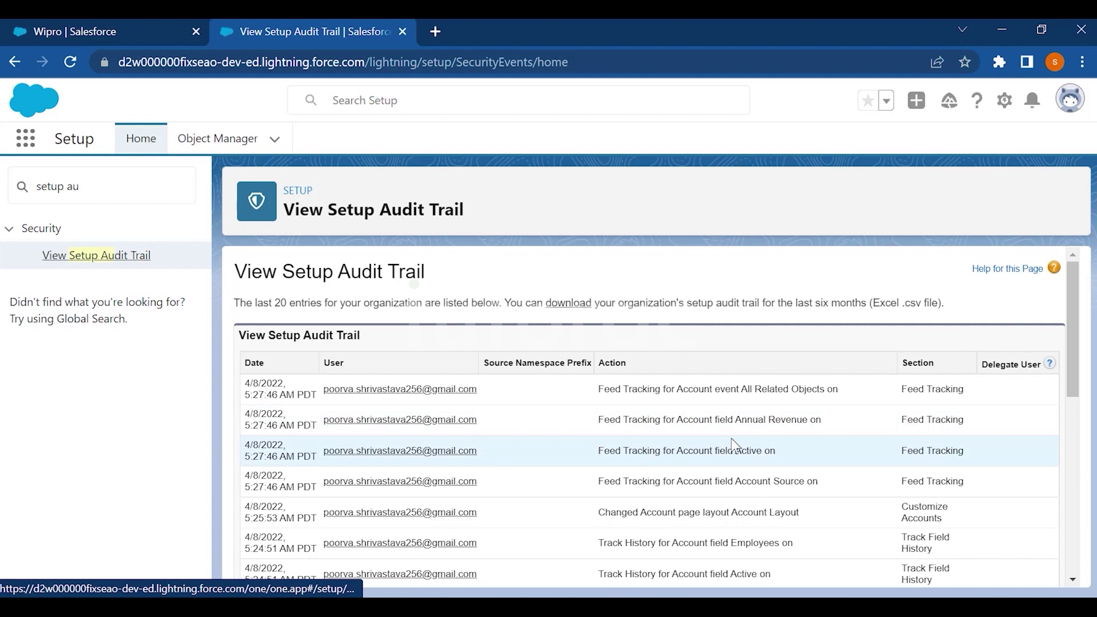
Step: Download the setup audit trail for the last six months as an Excel .csv file
{"action": "scroll", "coordinate": [628, 404], "scroll_direction": "down", "scroll_amount": 6}
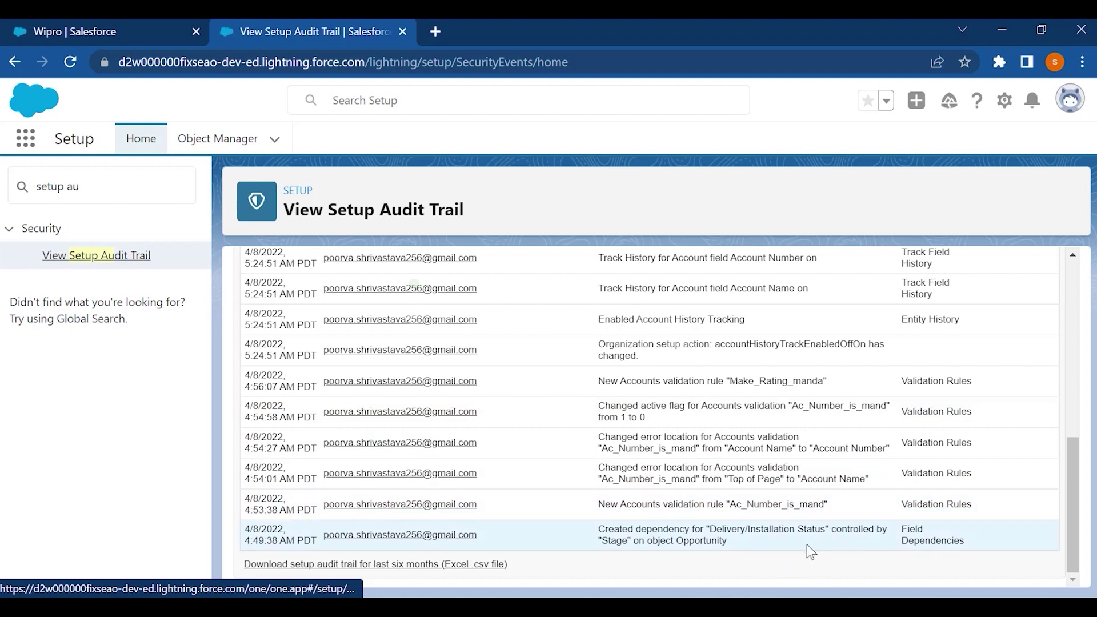
{"action": "scroll", "coordinate": [810, 551], "scroll_direction": "up", "scroll_amount": 3}
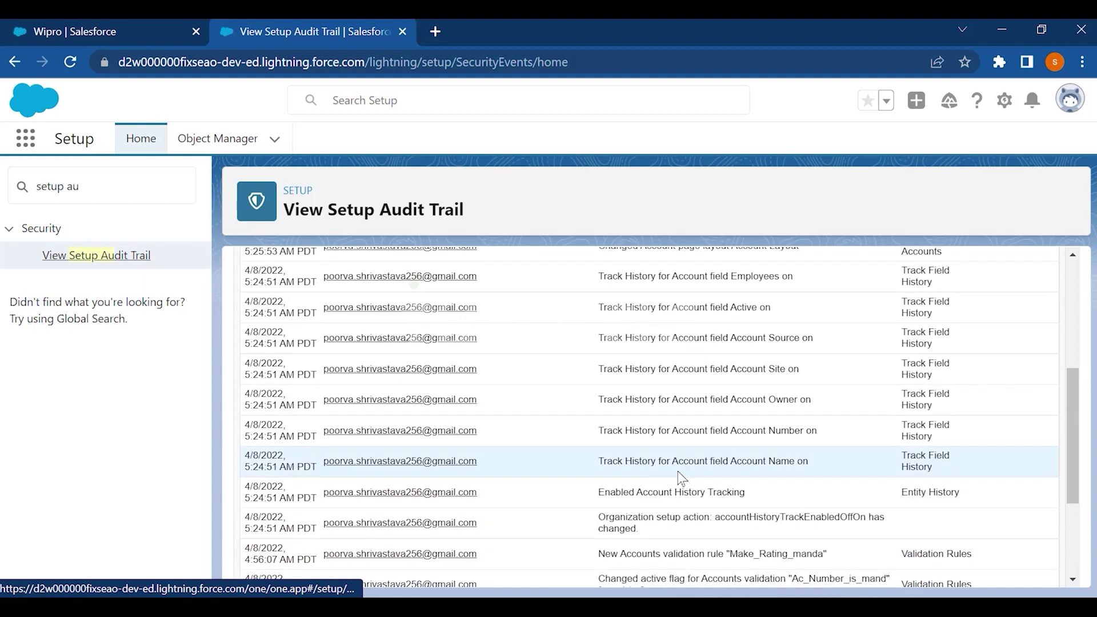
{"action": "scroll", "coordinate": [678, 471], "scroll_direction": "up", "scroll_amount": 5}
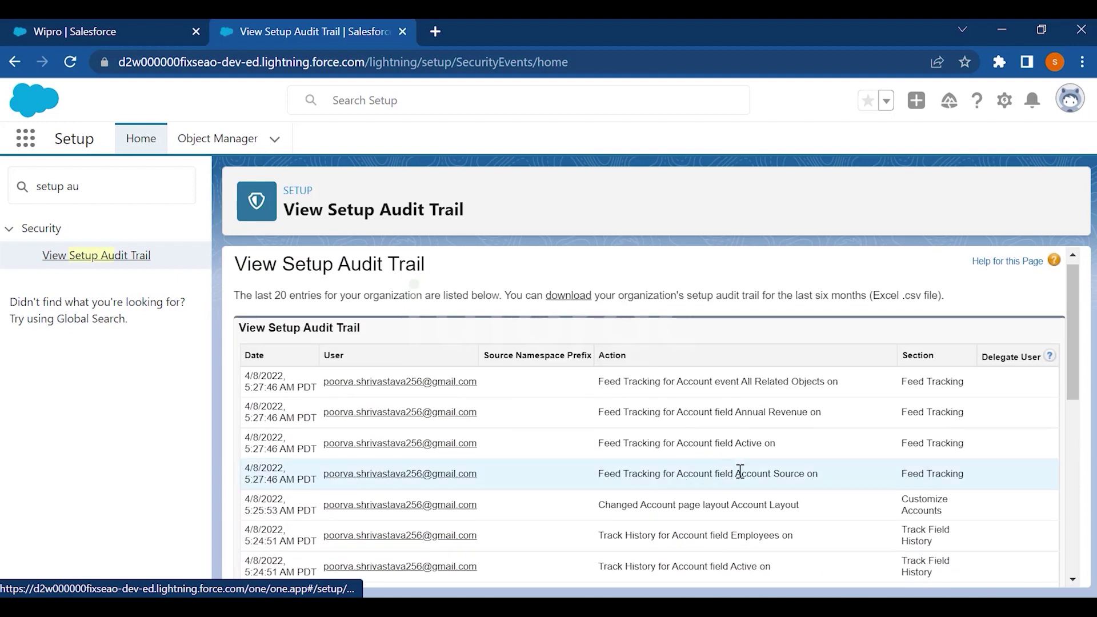
{"action": "scroll", "coordinate": [647, 506], "scroll_direction": "down", "scroll_amount": 7}
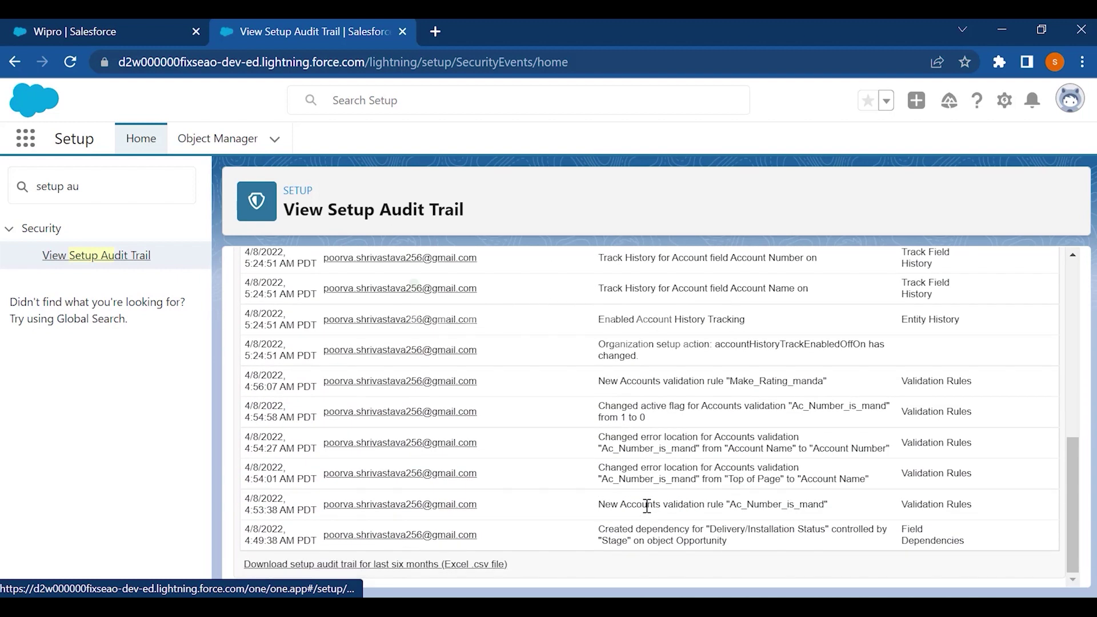
{"action": "left_click", "coordinate": [436, 564]}
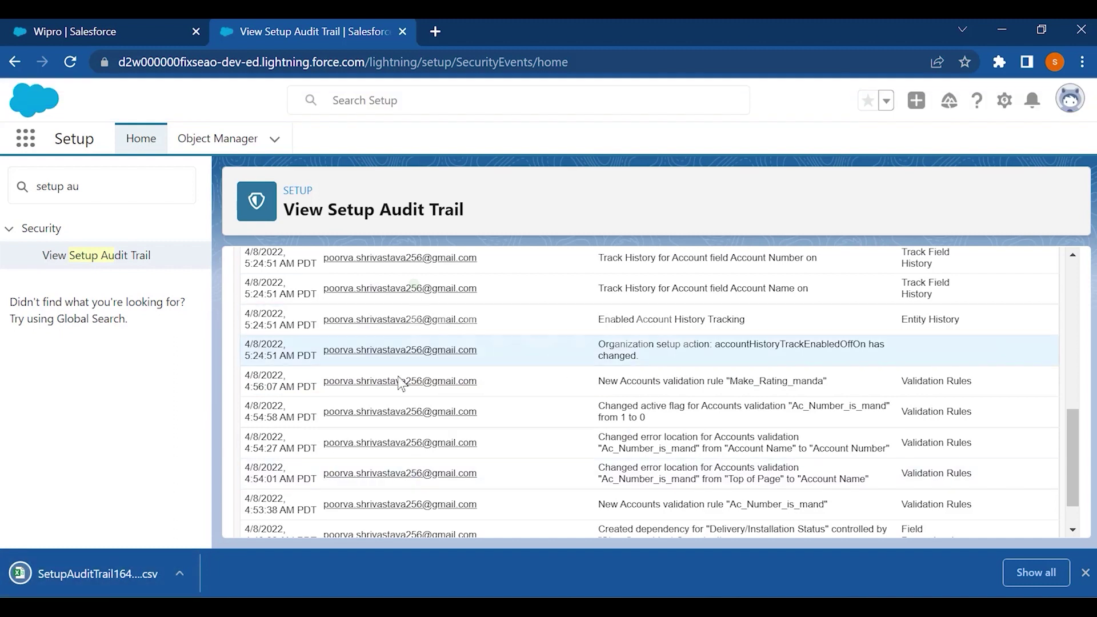
{"action": "scroll", "coordinate": [400, 354], "scroll_direction": "down", "scroll_amount": 1}
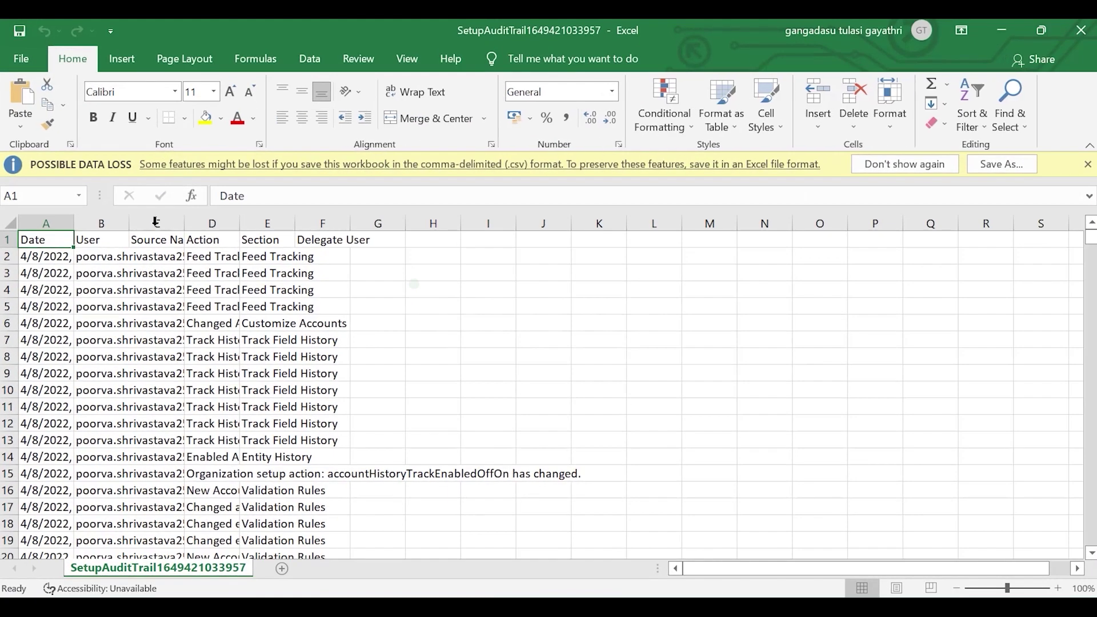
Step: Select the whole audit trail sheet and autofit all column widths so timestamps and actions are readable
{"action": "left_click", "coordinate": [8, 221]}
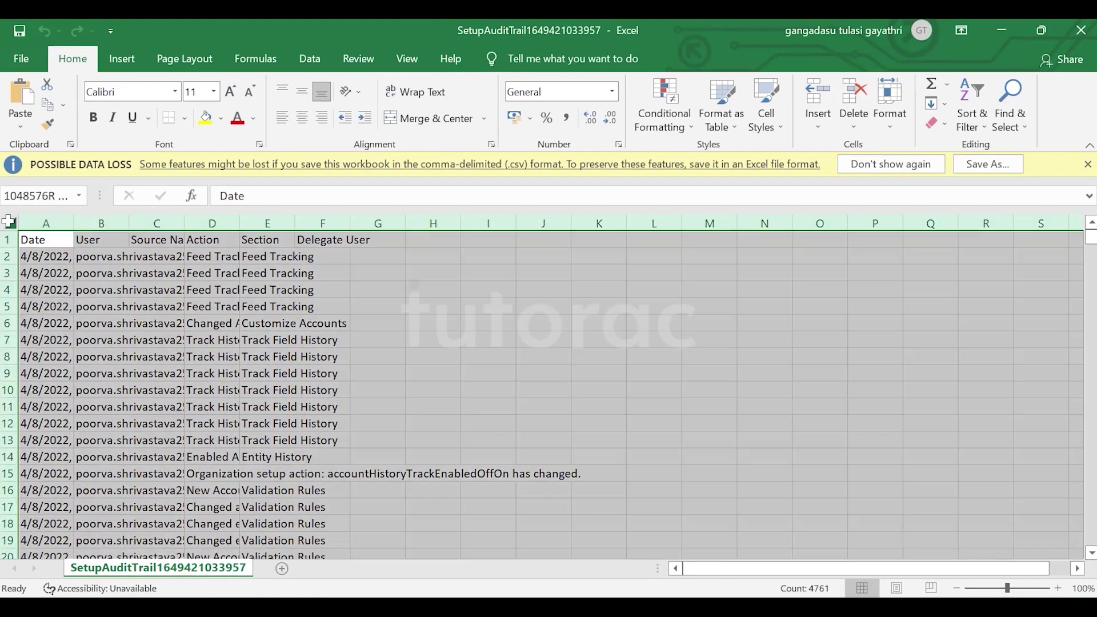
{"action": "double_click", "coordinate": [76, 227]}
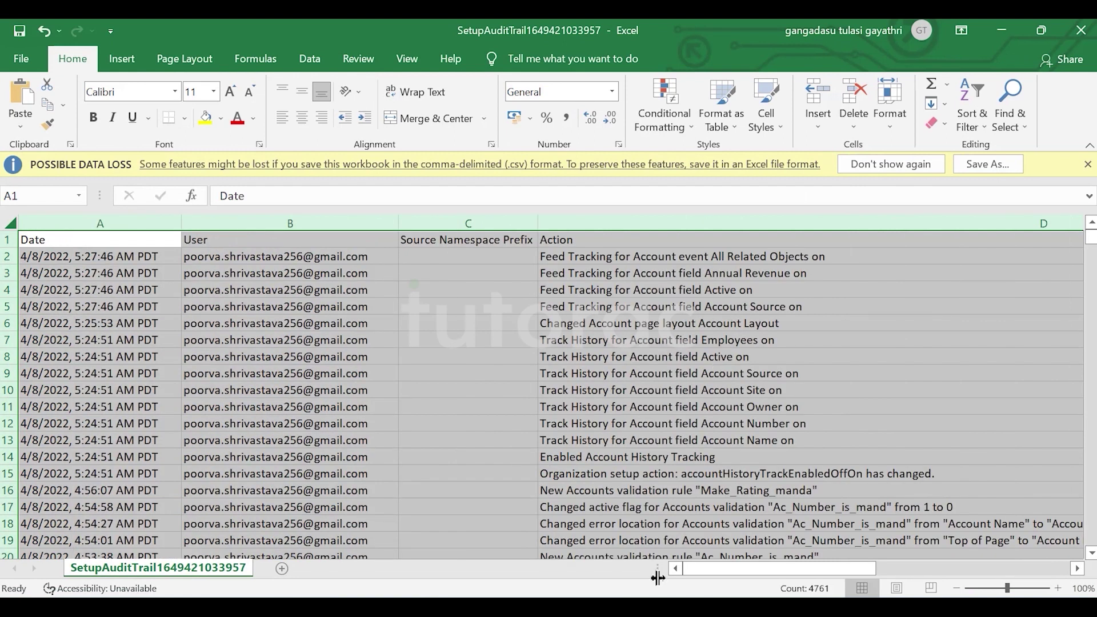
{"action": "left_click_drag", "start_coordinate": [1091, 237], "coordinate": [1093, 262]}
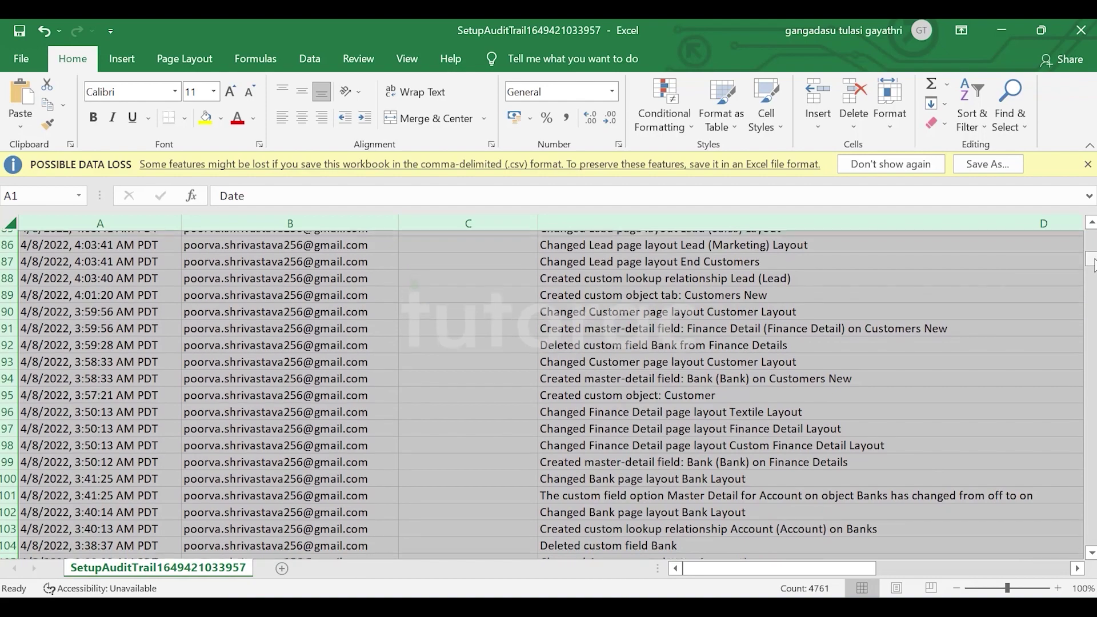